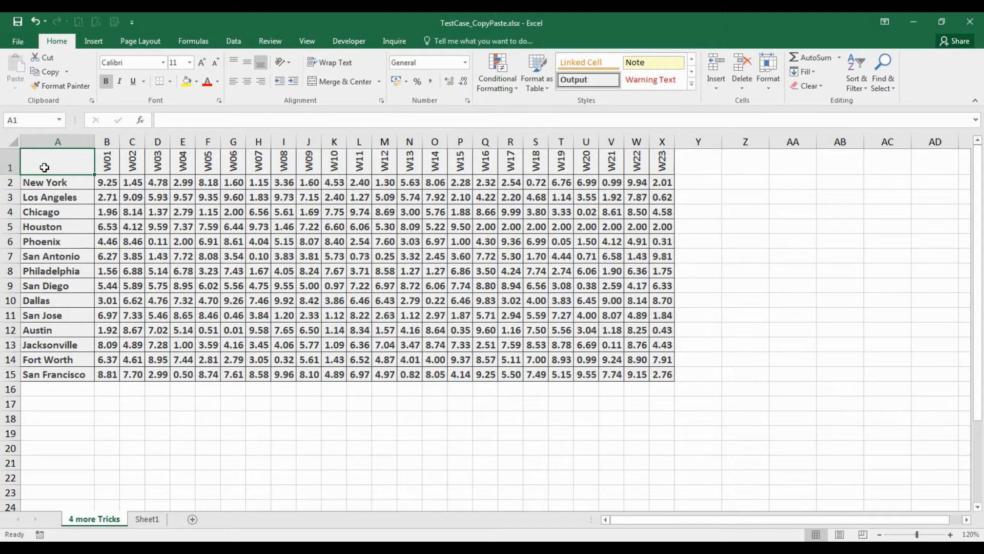
# - Duplicate the whole data table A1:X15, headers included, directly below the original starting at A17
pyautogui.hotkey('ctrl', 'shift', 'Right')
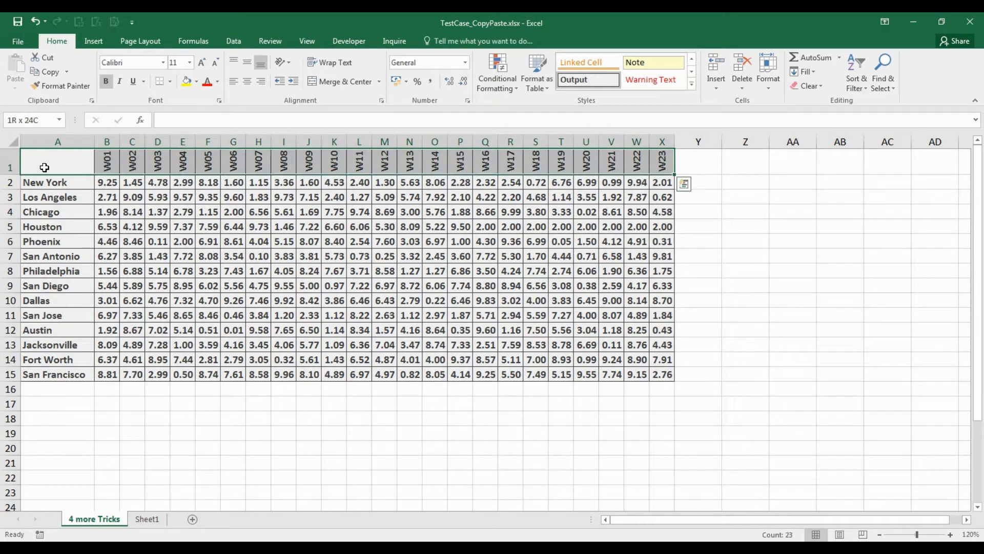
pyautogui.hotkey('ctrl', 'shift', 'Down')
pyautogui.hotkey('ctrl', 'c')
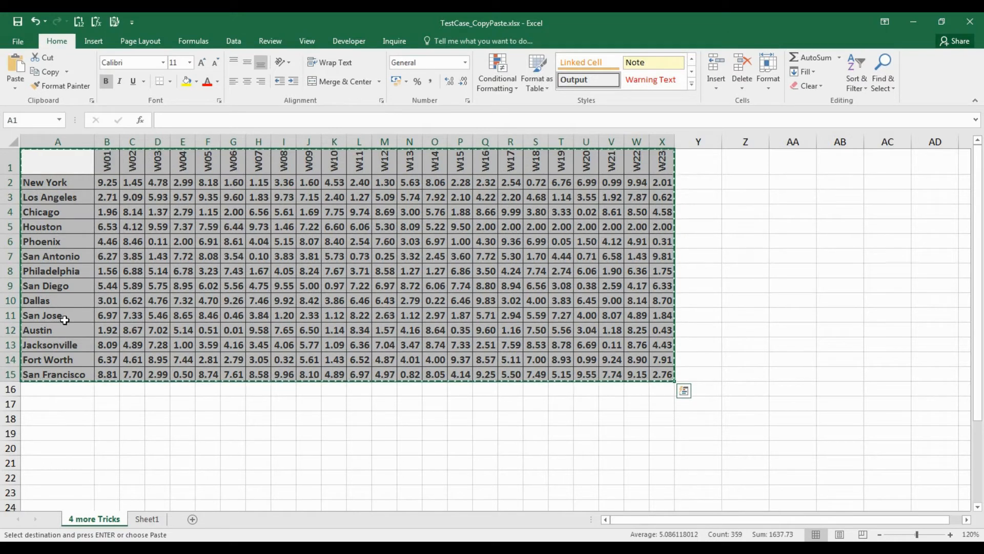
pyautogui.click(71, 399)
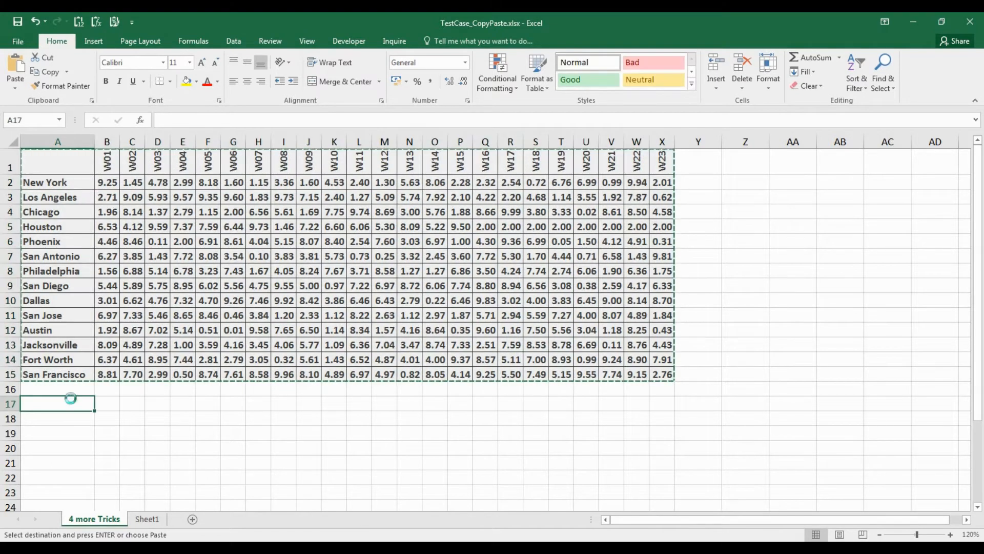
pyautogui.hotkey('ctrl', 'v')
pyautogui.scroll(-1, 71, 398)
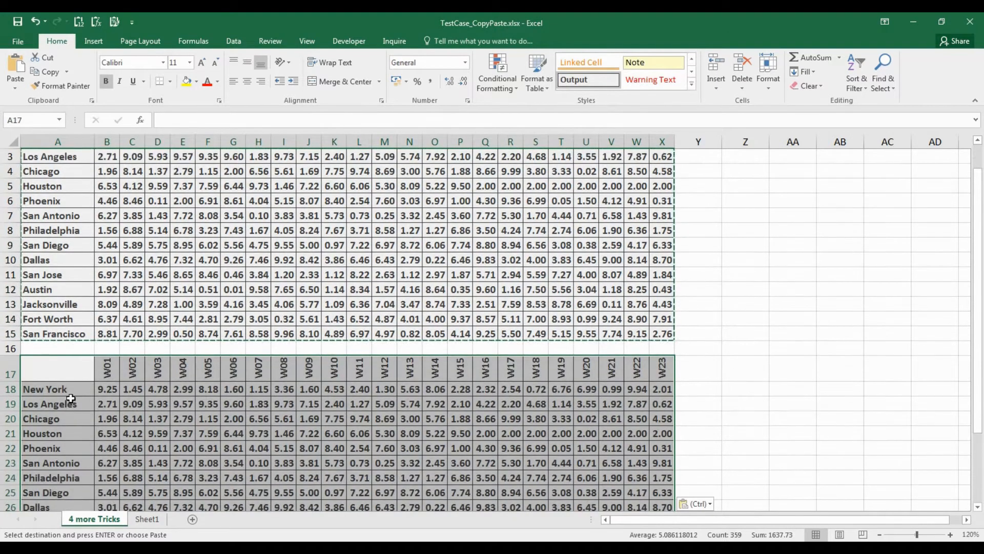
# - Clear all the weekly numbers B18:X31 in the duplicated table, keeping its city and week headers
pyautogui.click(117, 393)
pyautogui.hotkey('ctrl', 'shift', 'End')
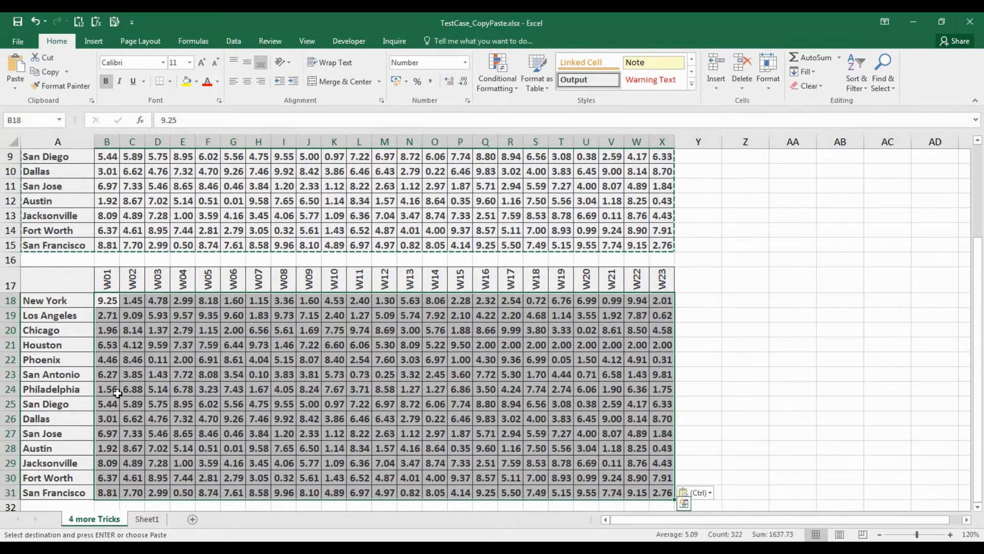
pyautogui.press('Delete')
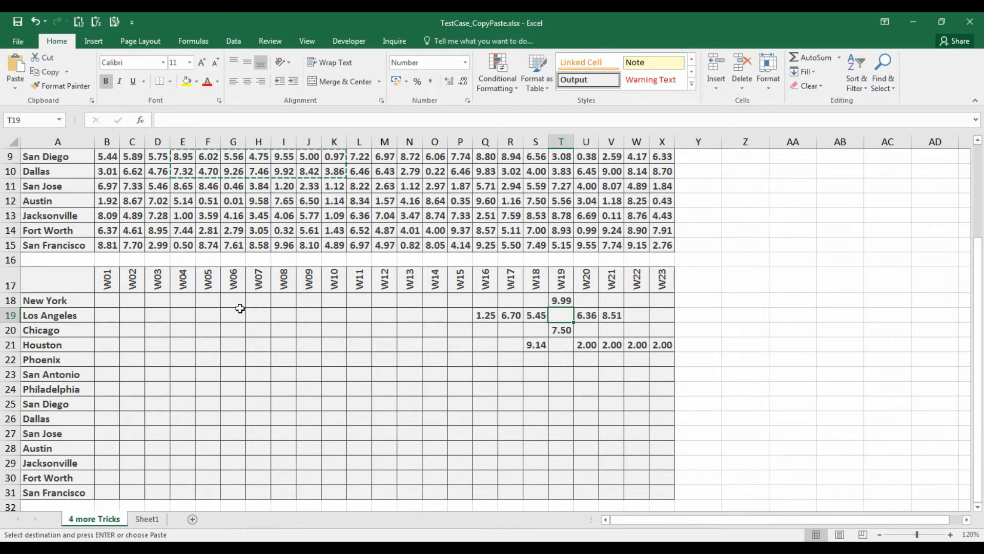
# - Copy the update range B18:X31 and paste special it onto the main table at B2 as Values with Skip blanks
pyautogui.moveTo(108, 302); pyautogui.dragTo(659, 491)
pyautogui.hotkey('ctrl', 'c')
pyautogui.scroll(3, 659, 491)
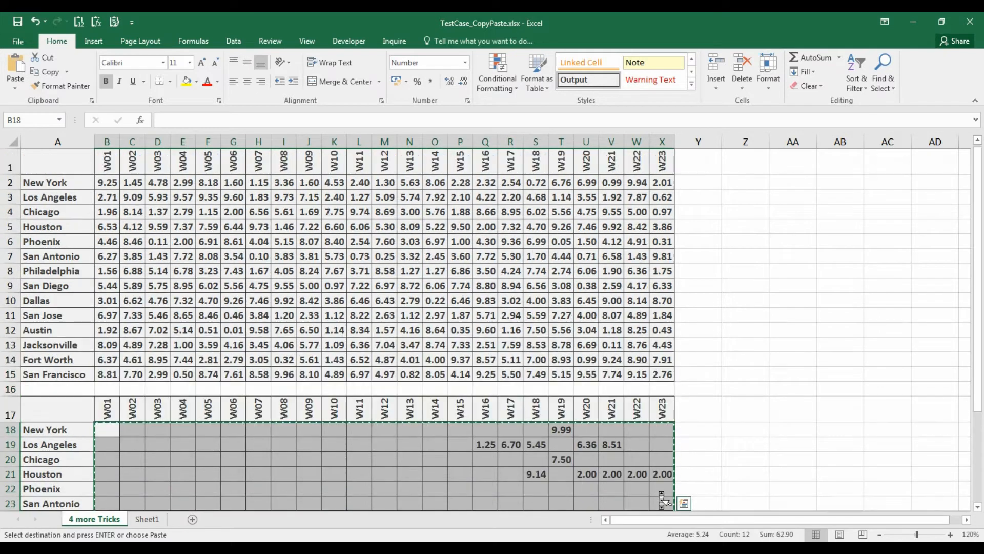
pyautogui.rightClick(113, 184)
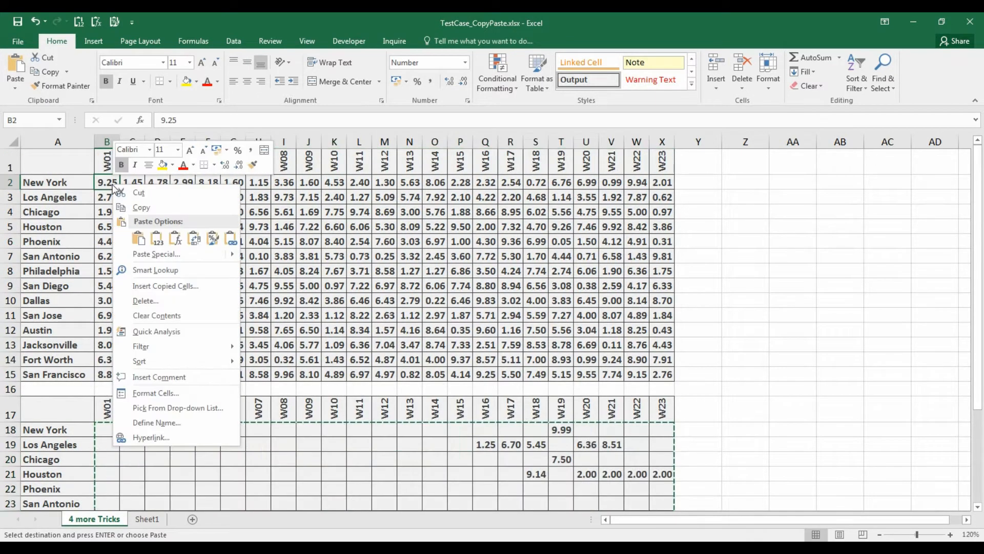
pyautogui.click(152, 255)
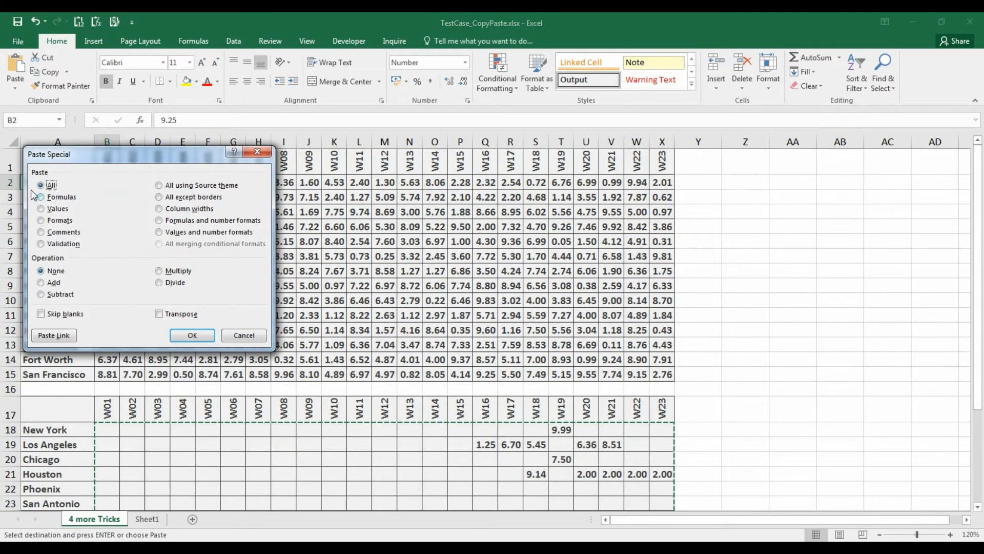
pyautogui.click(54, 209)
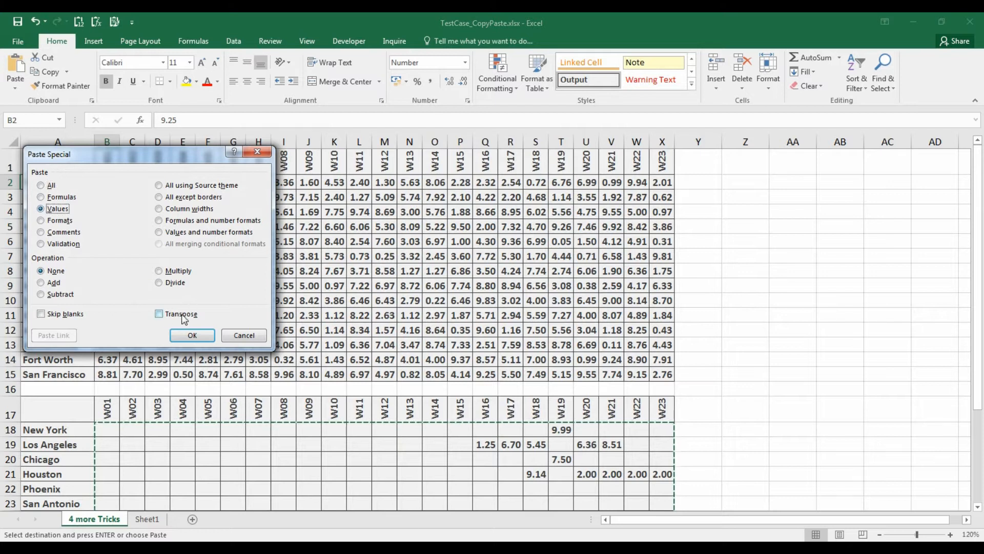
pyautogui.click(78, 315)
pyautogui.click(190, 335)
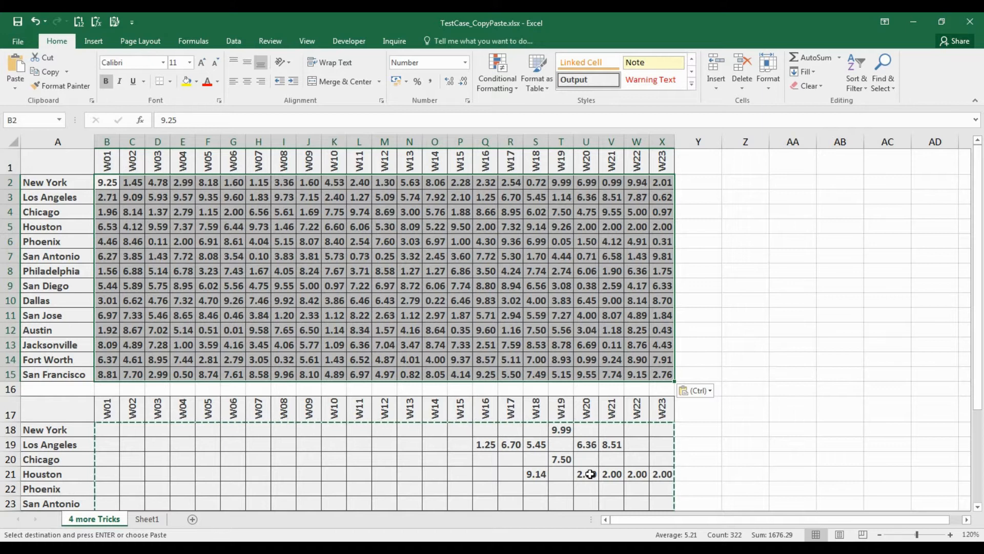
# - Compare Houston's W20 to W23 values in the lower and main tables, and undo the last change to the rows from 16 down
pyautogui.moveTo(590, 473); pyautogui.dragTo(656, 475)
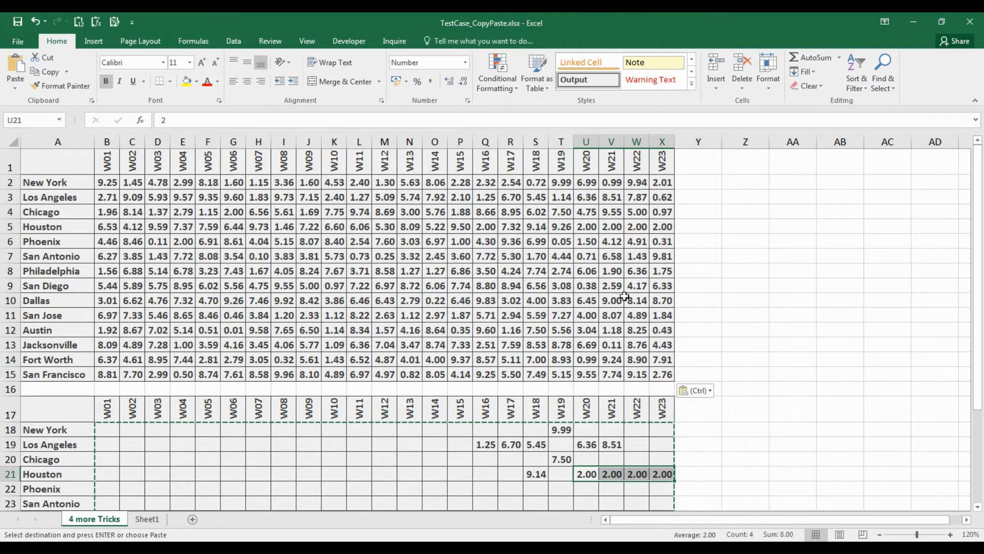
pyautogui.moveTo(591, 224); pyautogui.dragTo(665, 221)
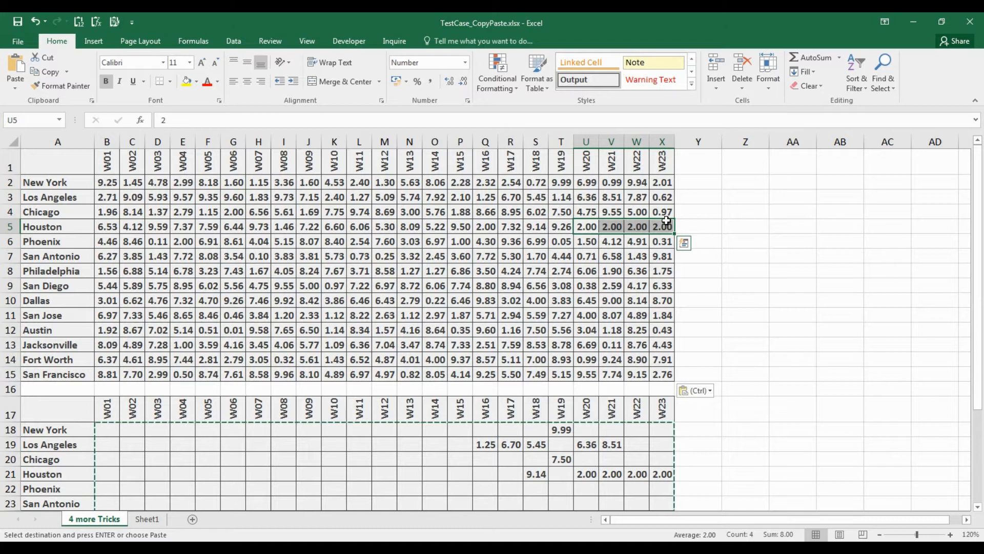
pyautogui.hotkey('ctrl', 'z')
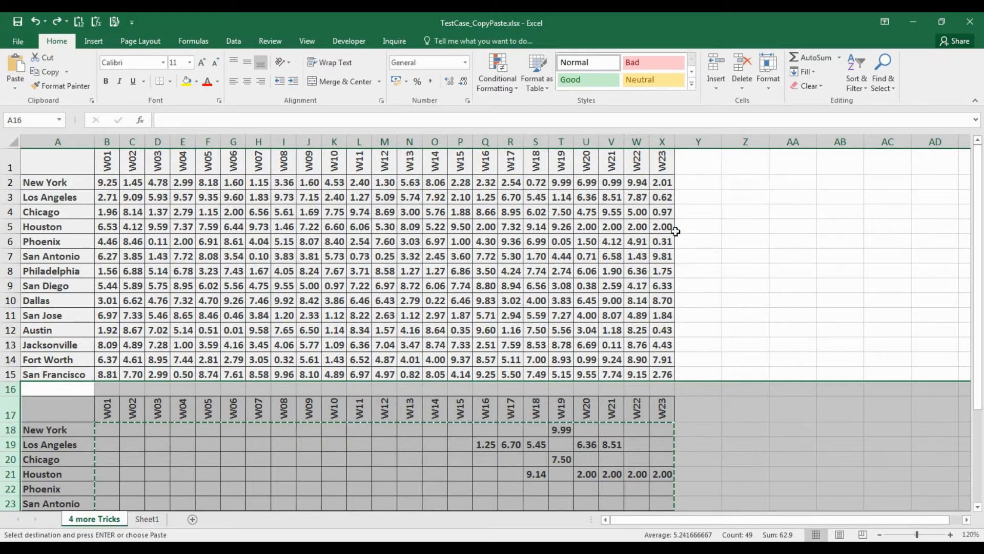
# - Add a comment to cell Q19 reading "this data has been updated based on inputs from sales manager"
pyautogui.hotkey('shift', 'F2')
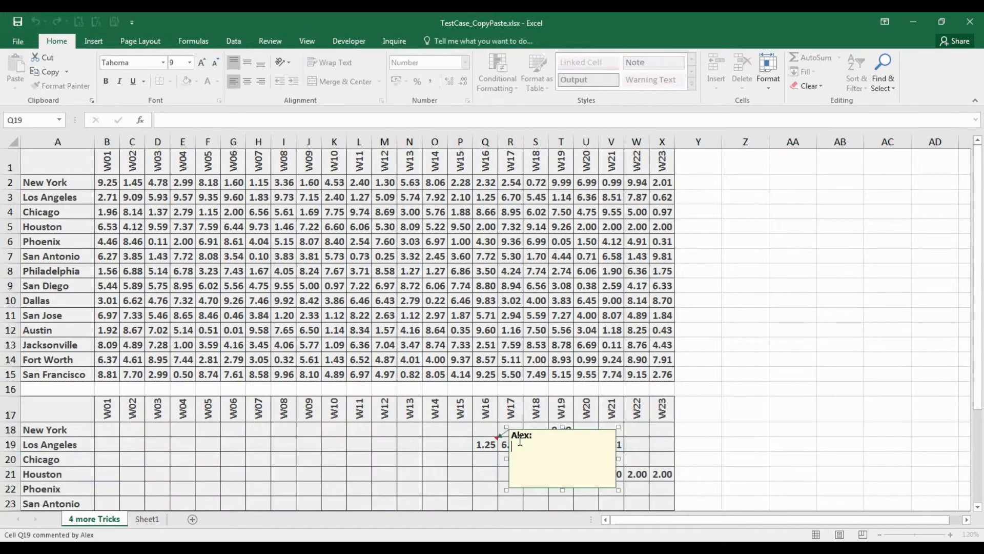
pyautogui.write('this data has bee')
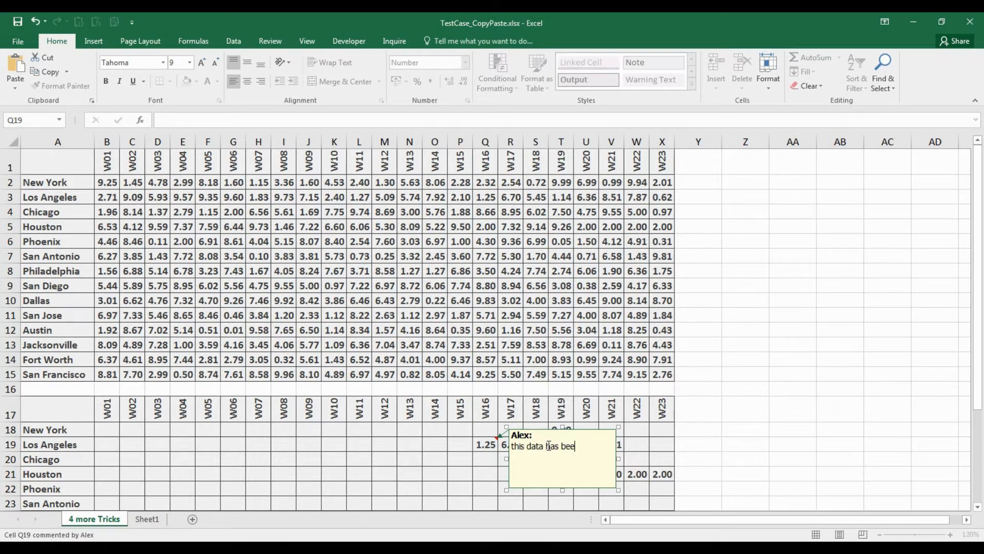
pyautogui.write('n updated based on inputs ')
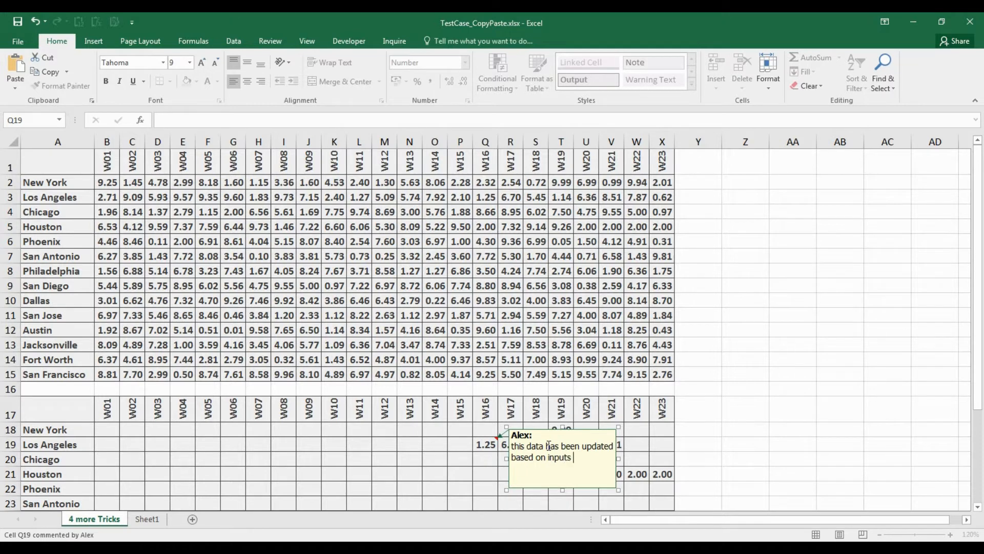
pyautogui.write('from sales manafger')
pyautogui.press('Escape')
# - Copy Q19 and paste only its comment onto the other filled cells of the lower table: R19:S19, T18, U19:V19, T20, S21 and U21:X21
pyautogui.hotkey('ctrl', 'c')
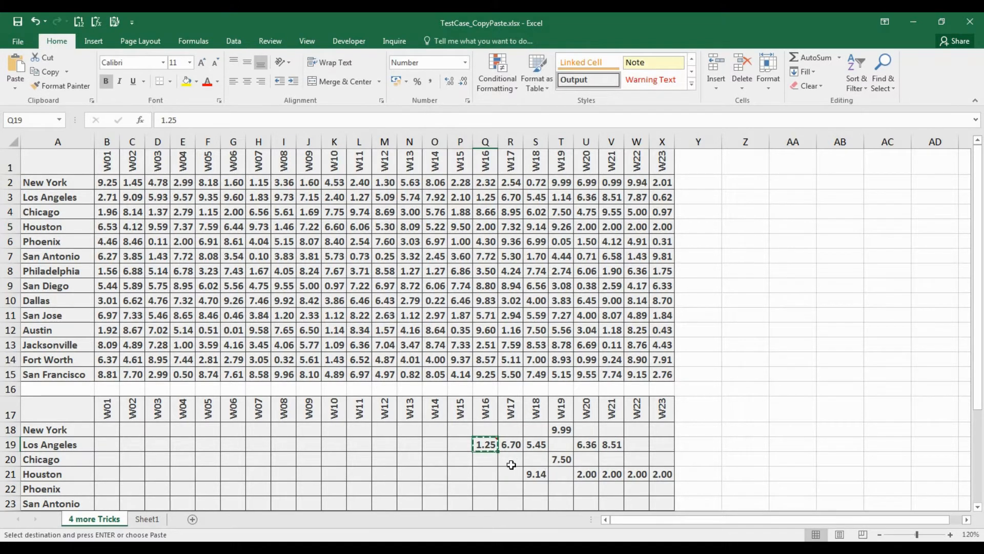
pyautogui.click(513, 443)
pyautogui.keyDown('ctrl'); pyautogui.click(535, 444); pyautogui.keyUp('ctrl')
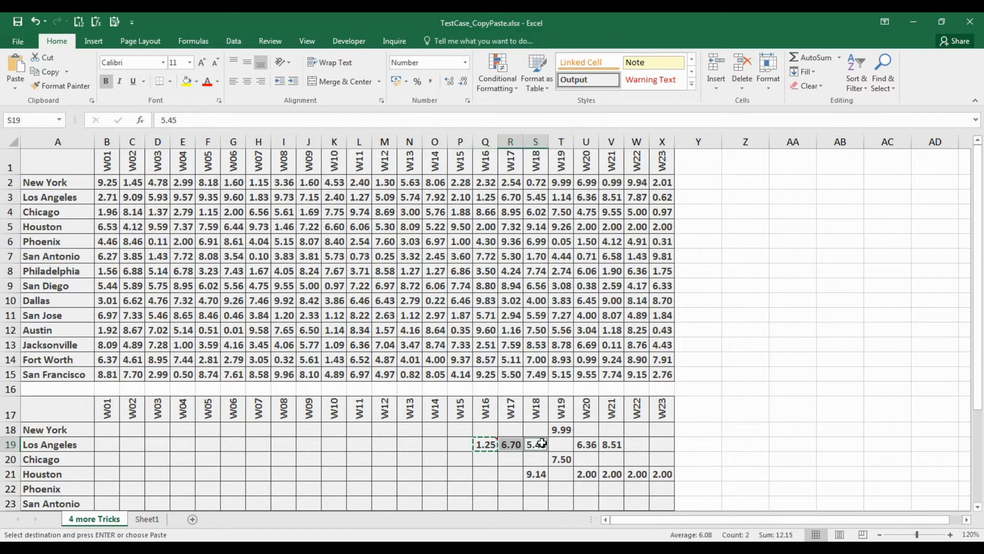
pyautogui.keyDown('ctrl'); pyautogui.click(562, 430); pyautogui.keyUp('ctrl')
pyautogui.keyDown('ctrl'); pyautogui.click(595, 445); pyautogui.keyUp('ctrl')
pyautogui.keyDown('ctrl'); pyautogui.click(610, 445); pyautogui.keyUp('ctrl')
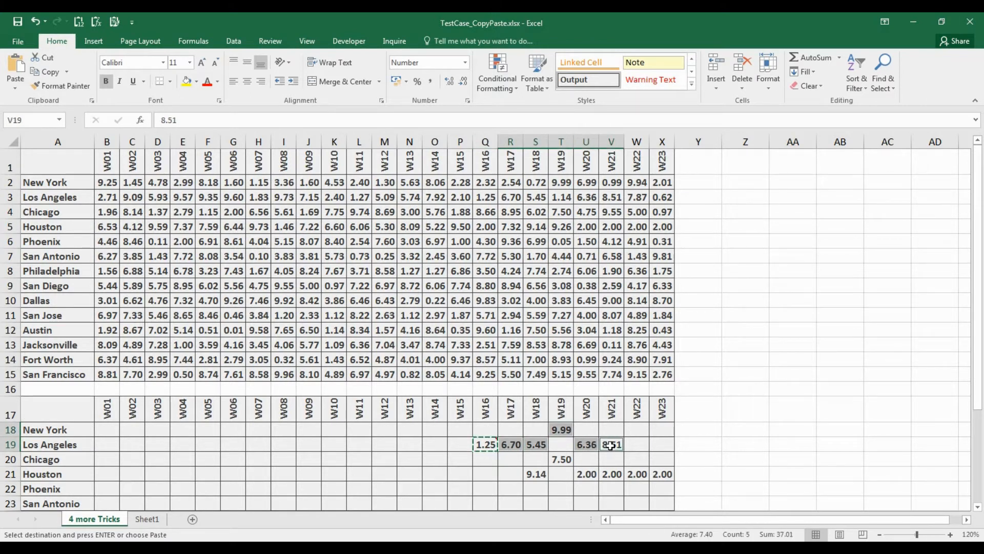
pyautogui.keyDown('ctrl'); pyautogui.click(564, 459); pyautogui.keyUp('ctrl')
pyautogui.keyDown('ctrl'); pyautogui.click(536, 474); pyautogui.keyUp('ctrl')
pyautogui.moveTo(586, 474); pyautogui.dragTo(663, 474)
pyautogui.rightClick(664, 475)
pyautogui.click(747, 272)
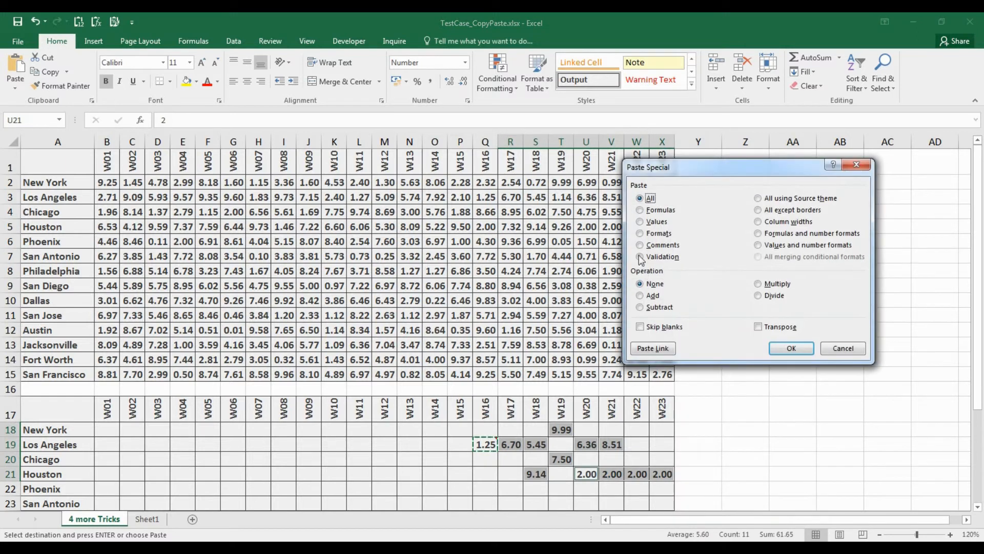
pyautogui.click(666, 246)
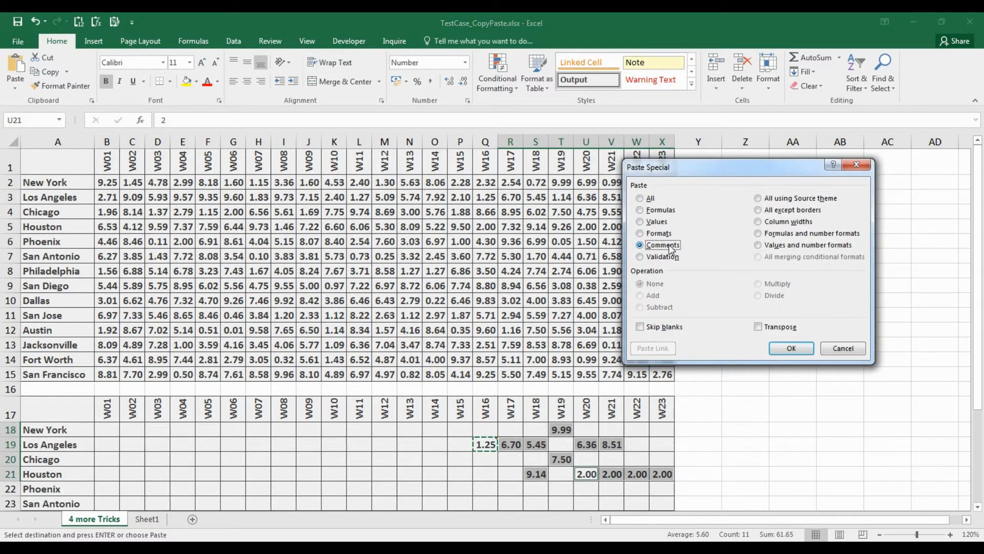
pyautogui.click(787, 348)
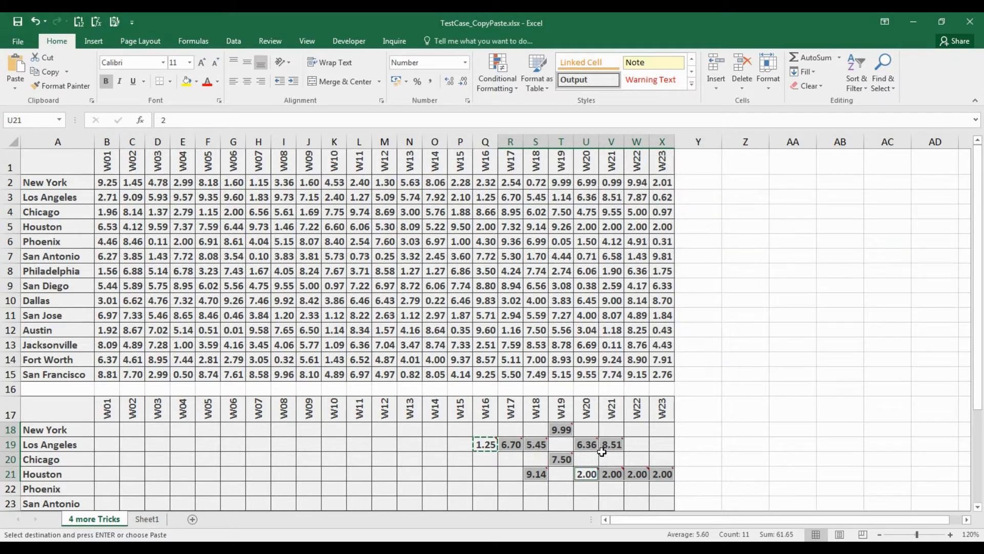
pyautogui.moveTo(611, 445)
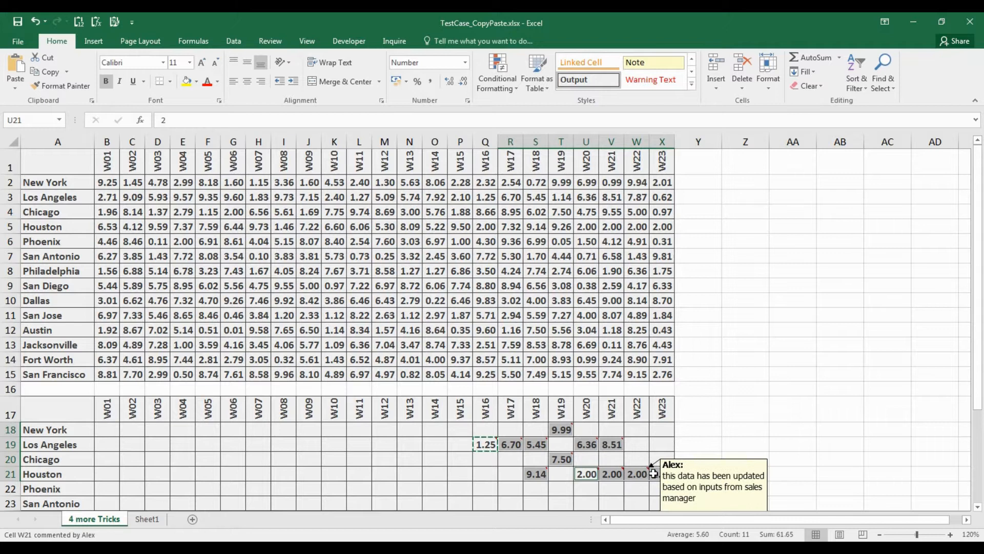
# - Copy B18:X21 from the lower table and paste special only its Comments onto the main table starting at B2
pyautogui.click(657, 474)
pyautogui.moveTo(657, 474); pyautogui.dragTo(114, 435)
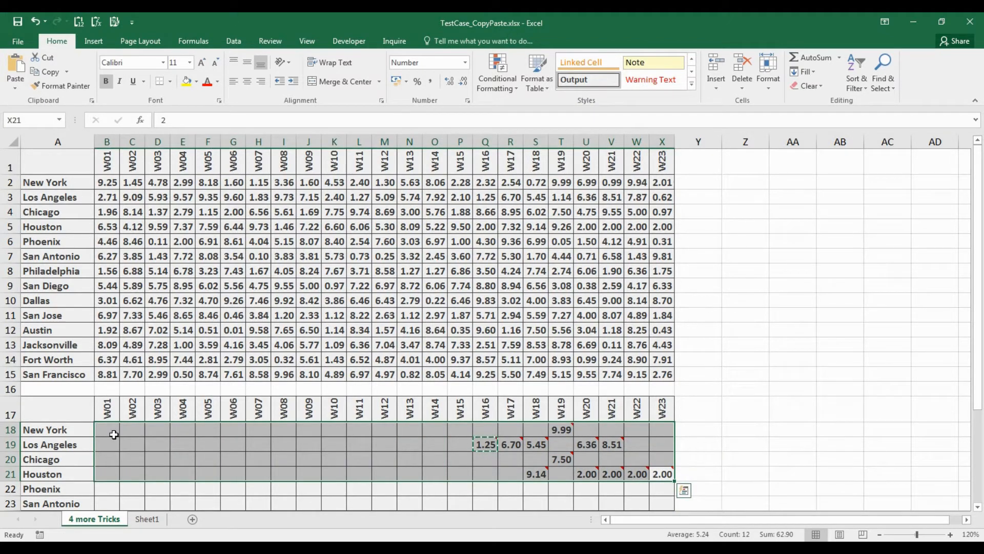
pyautogui.press('Return')
pyautogui.hotkey('ctrl', 'c')
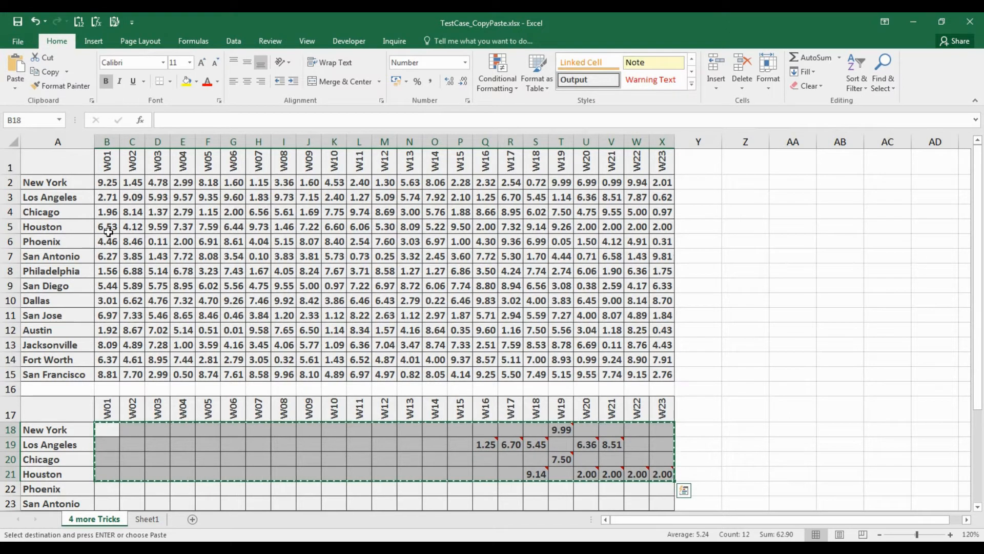
pyautogui.rightClick(108, 184)
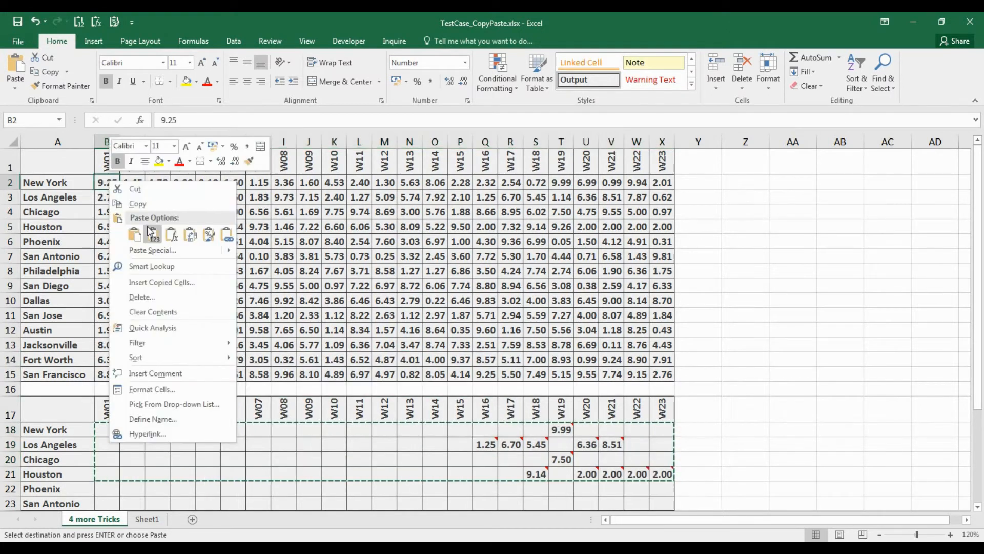
pyautogui.click(151, 250)
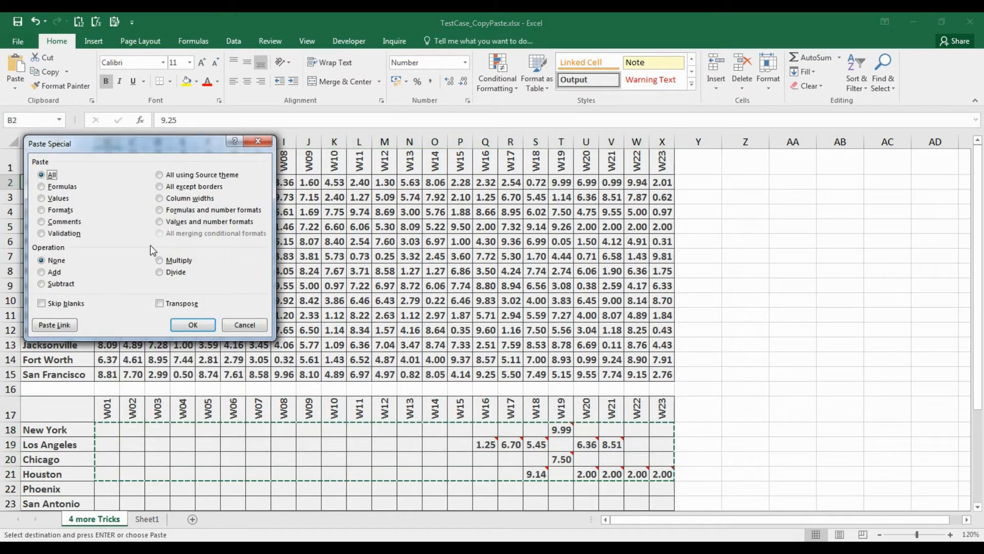
pyautogui.click(63, 222)
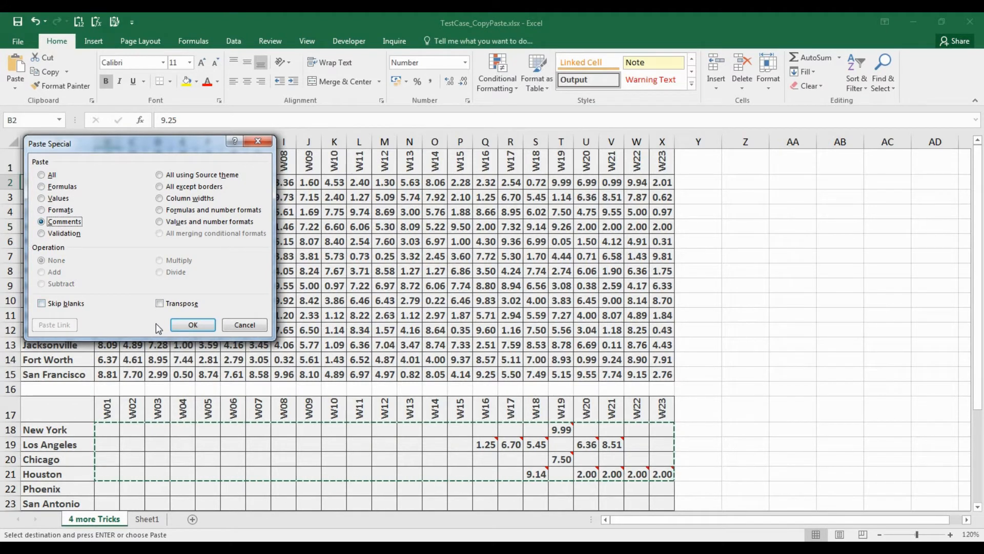
pyautogui.click(180, 326)
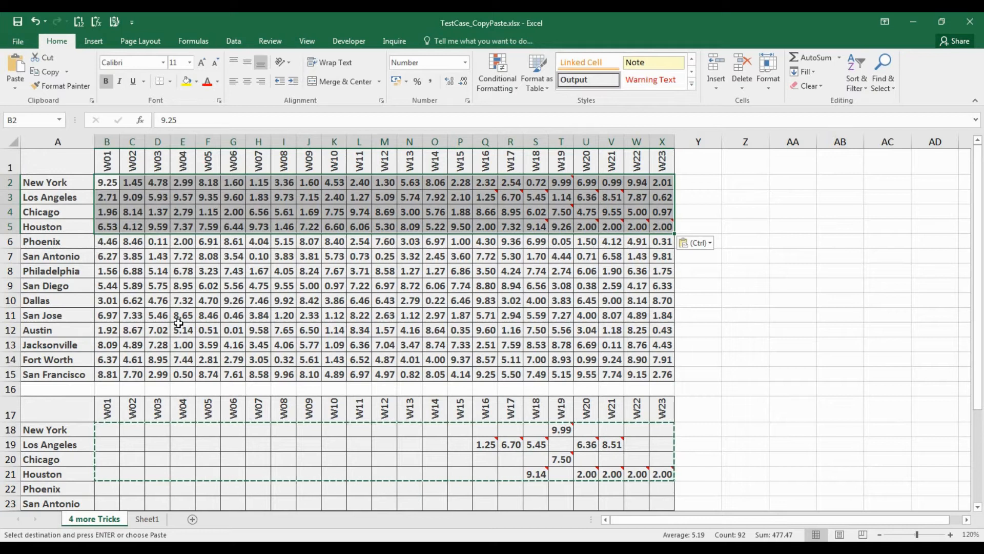
pyautogui.moveTo(563, 183)
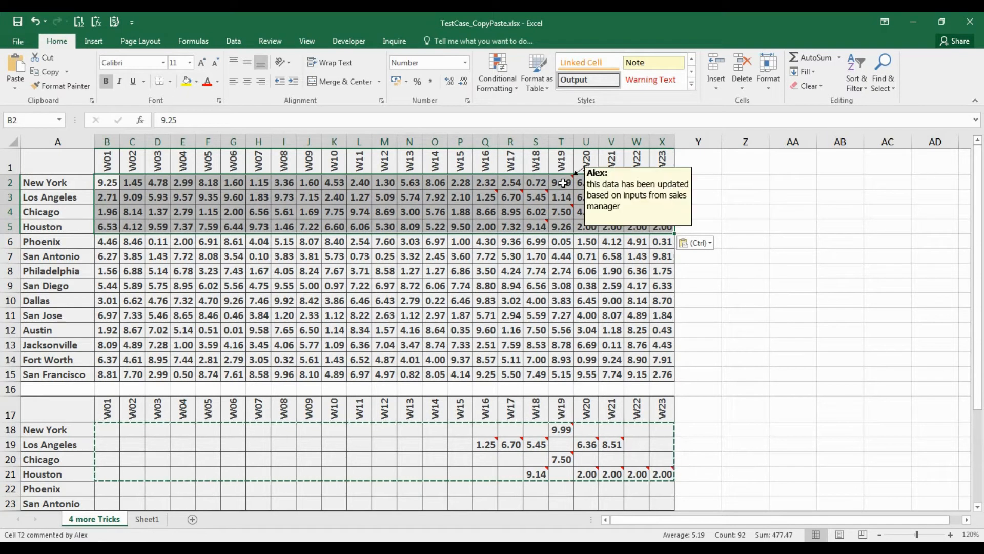
pyautogui.moveTo(567, 212)
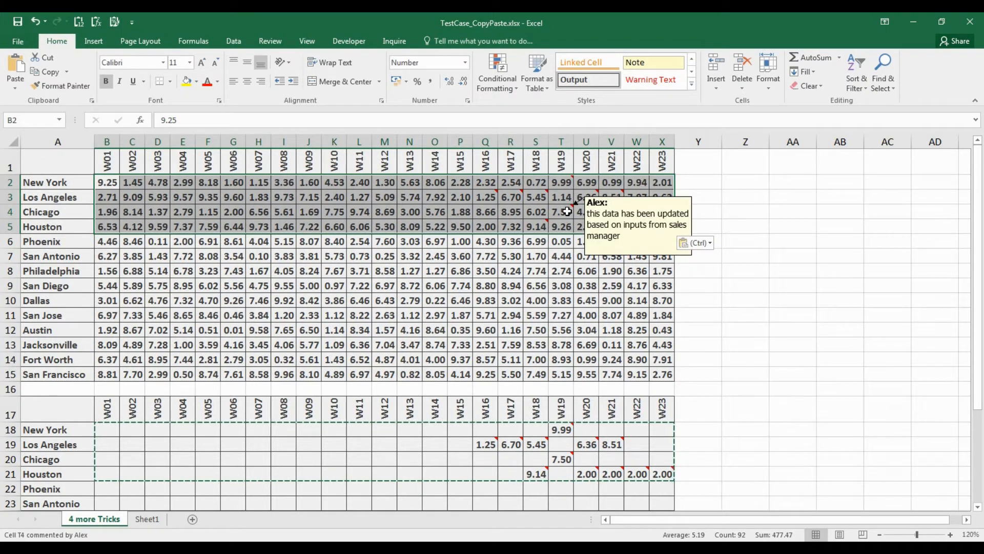
pyautogui.moveTo(652, 228)
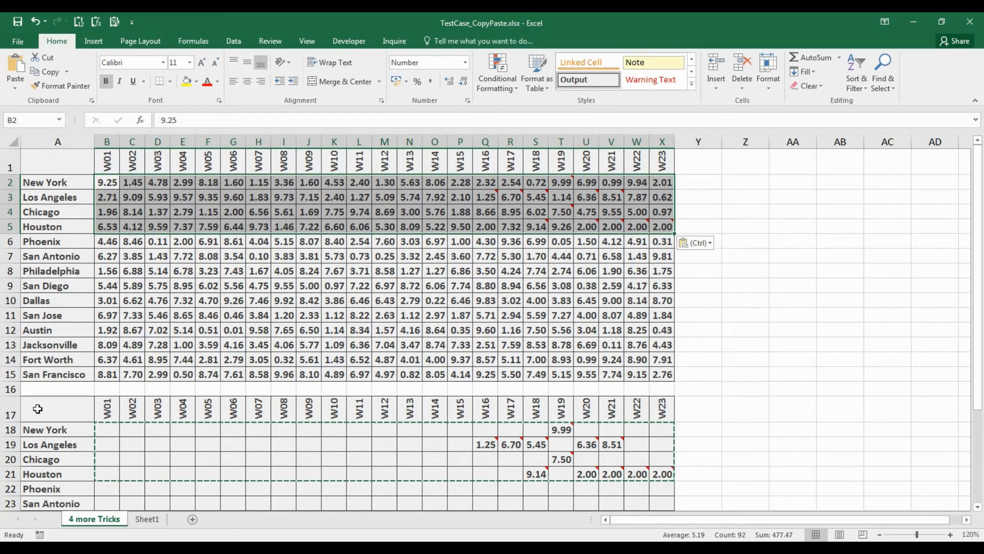
# - Delete the contents of the lower table in rows 16 to 31 and return to cell A1
pyautogui.moveTo(11, 389); pyautogui.dragTo(31, 481)
pyautogui.press('Delete')
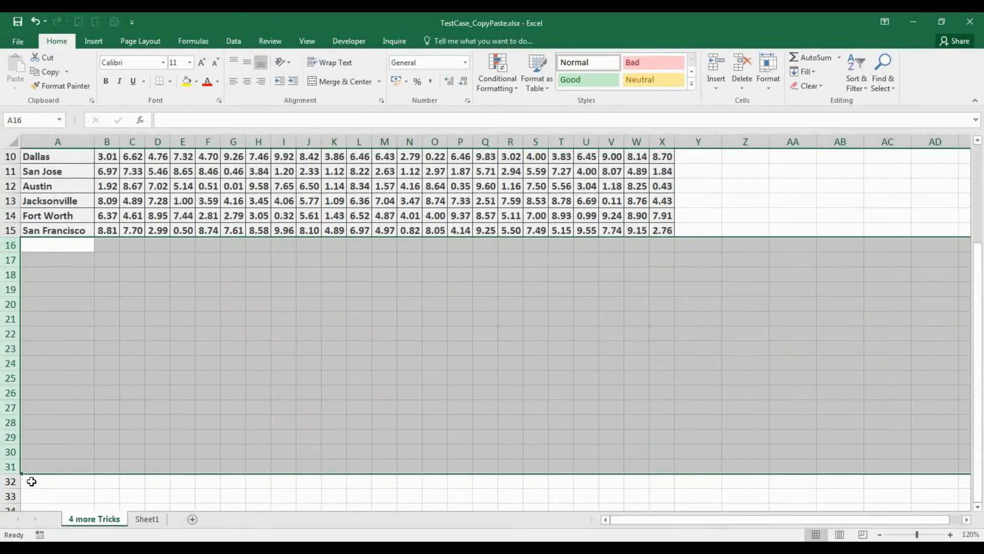
pyautogui.hotkey('ctrl', 'Home')
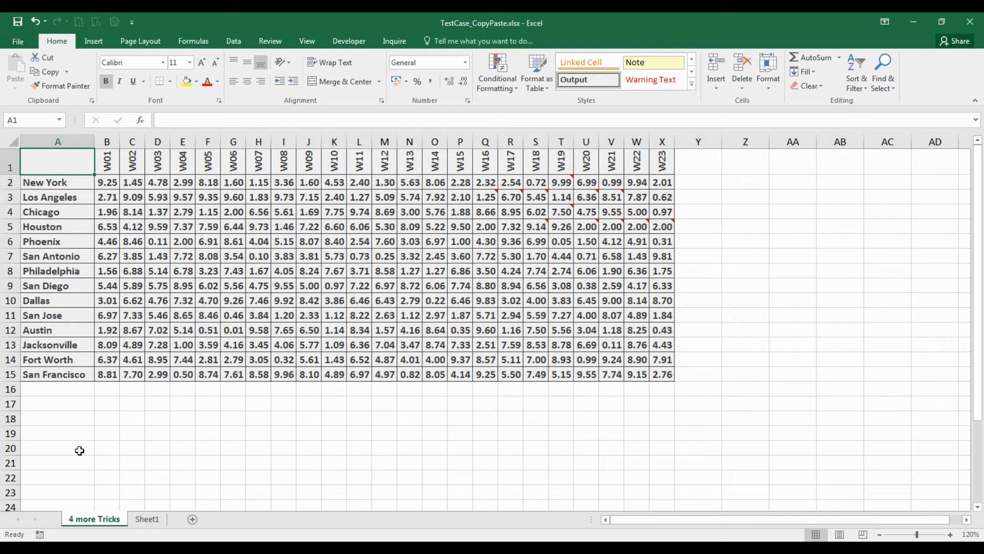
# - Add a List data validation to the New York cell A2 with the source range A1:A14 on Sheet1
pyautogui.moveTo(74, 375); pyautogui.dragTo(75, 183)
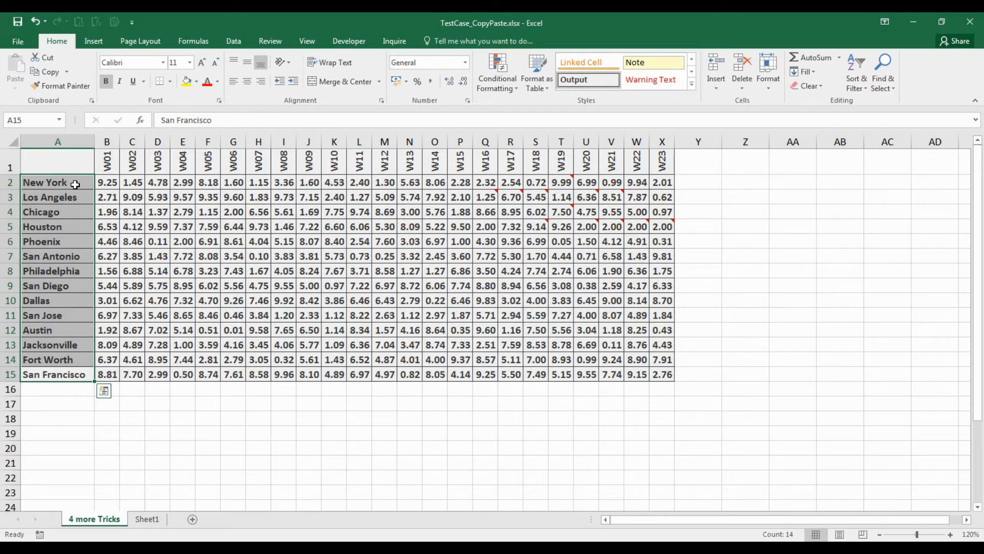
pyautogui.click(75, 184)
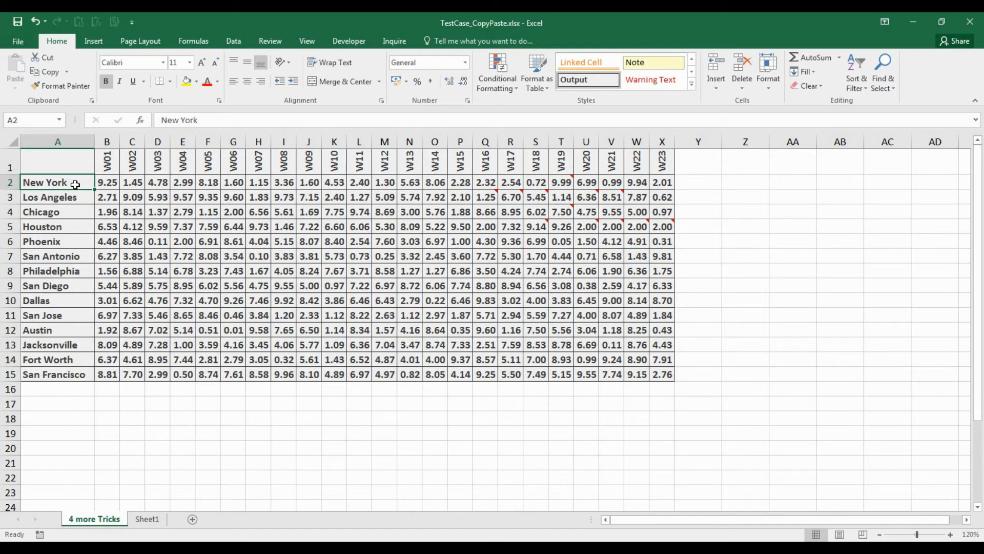
pyautogui.click(246, 41)
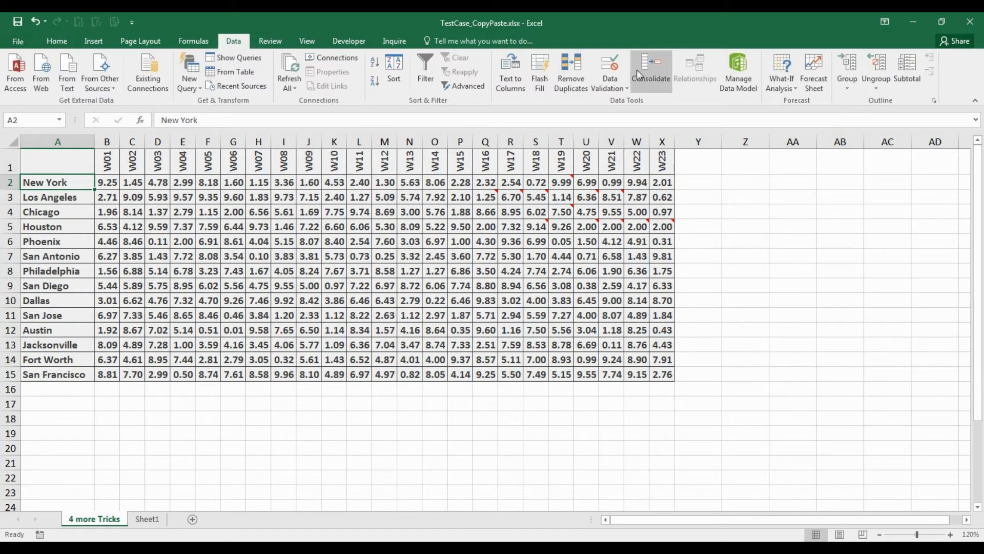
pyautogui.click(617, 67)
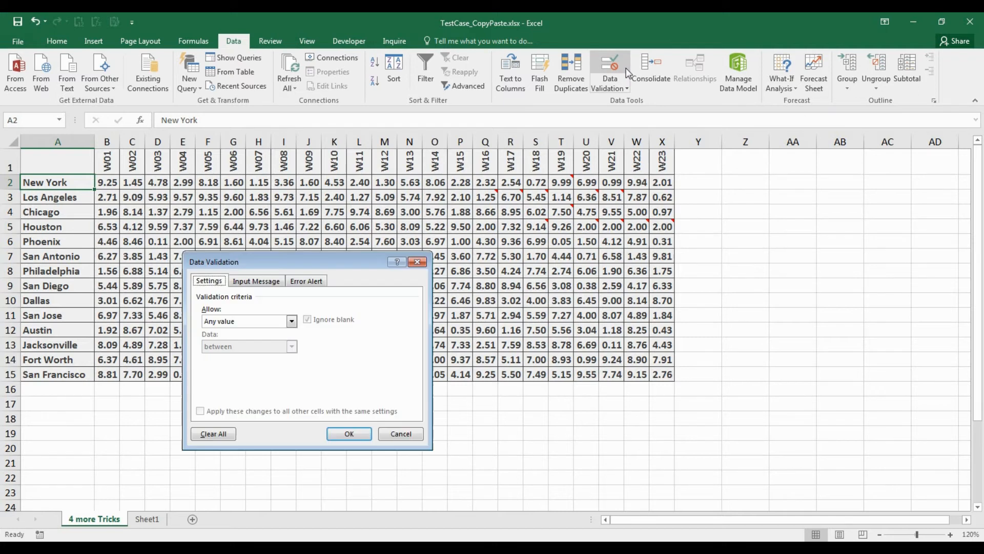
pyautogui.click(236, 315)
pyautogui.click(231, 354)
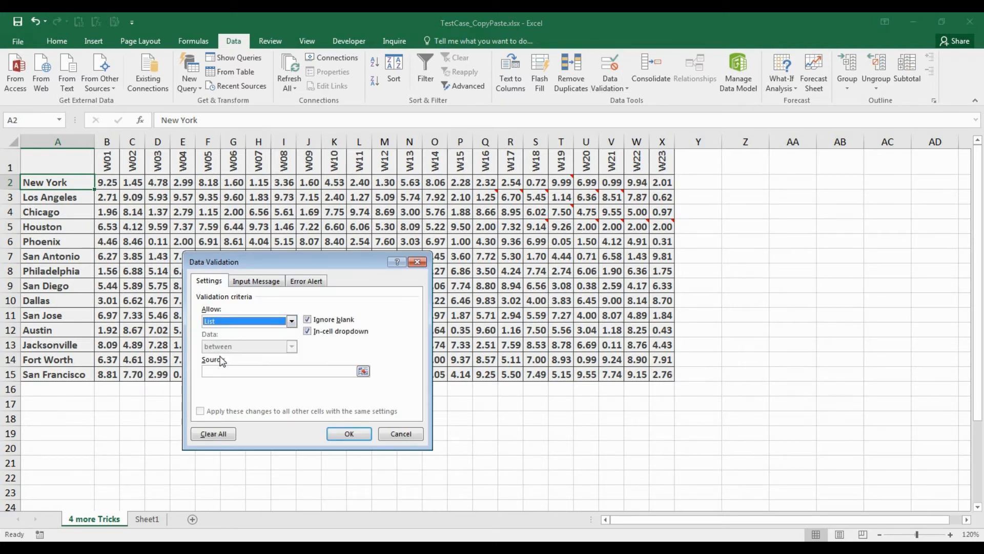
pyautogui.click(364, 370)
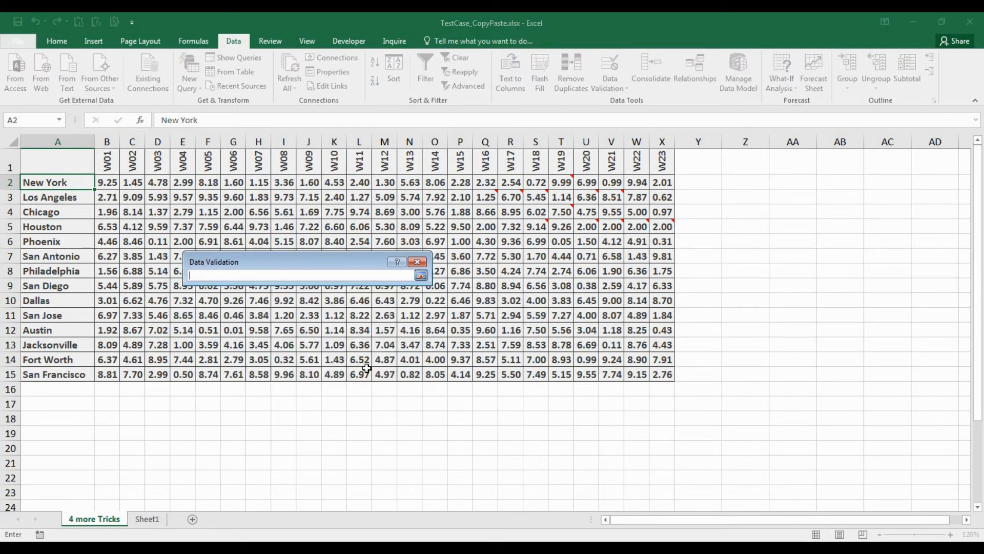
pyautogui.click(152, 526)
pyautogui.moveTo(43, 157); pyautogui.dragTo(44, 312)
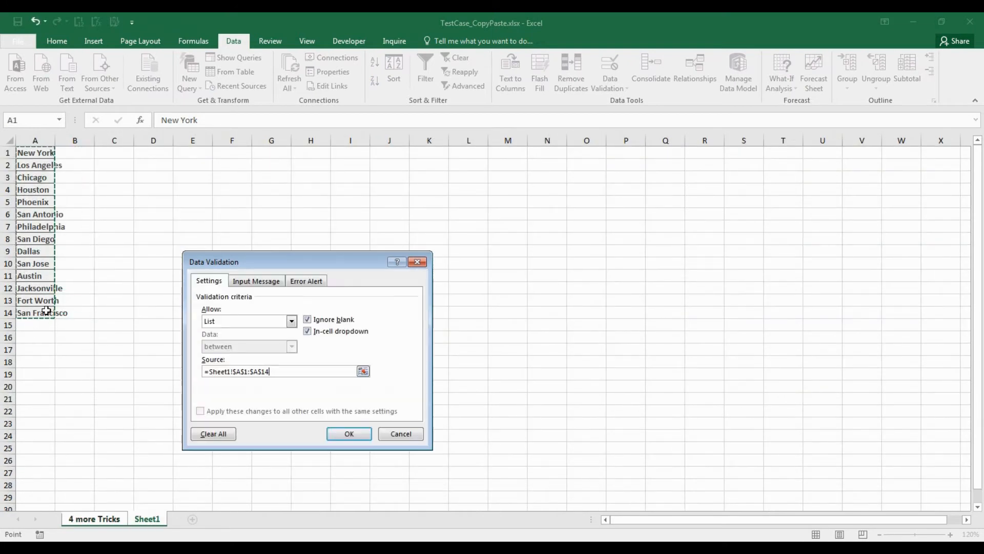
pyautogui.click(350, 433)
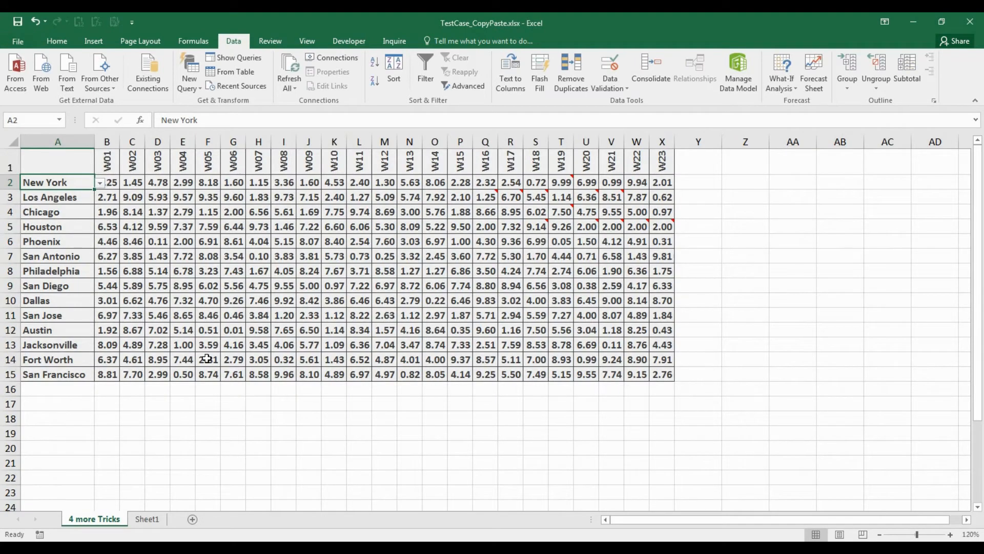
# - Inspect the dropdown list in A2 and check whether the city cells A5, A8, A11 and A13 have one
pyautogui.click(101, 184)
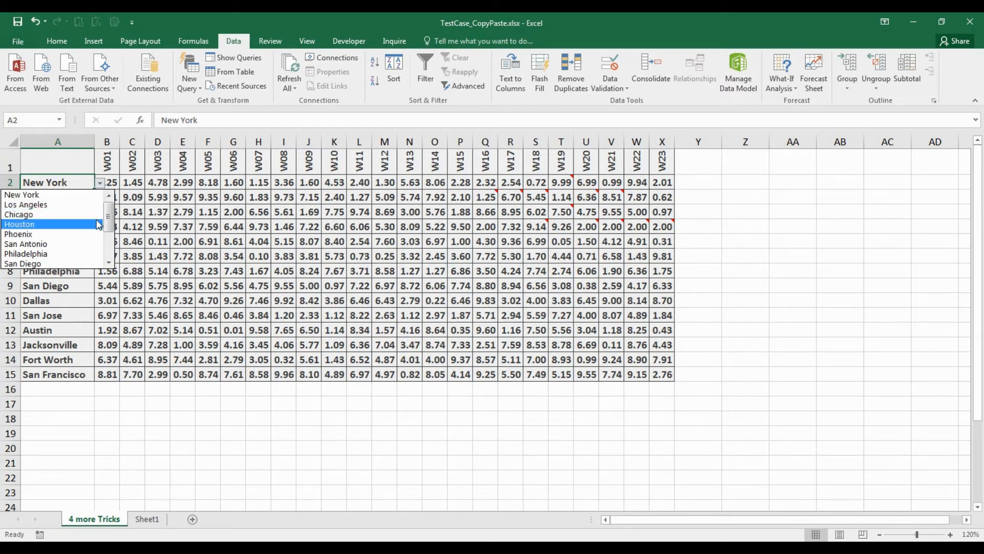
pyautogui.press('Escape')
pyautogui.click(39, 230)
pyautogui.click(56, 275)
pyautogui.click(49, 320)
pyautogui.click(50, 343)
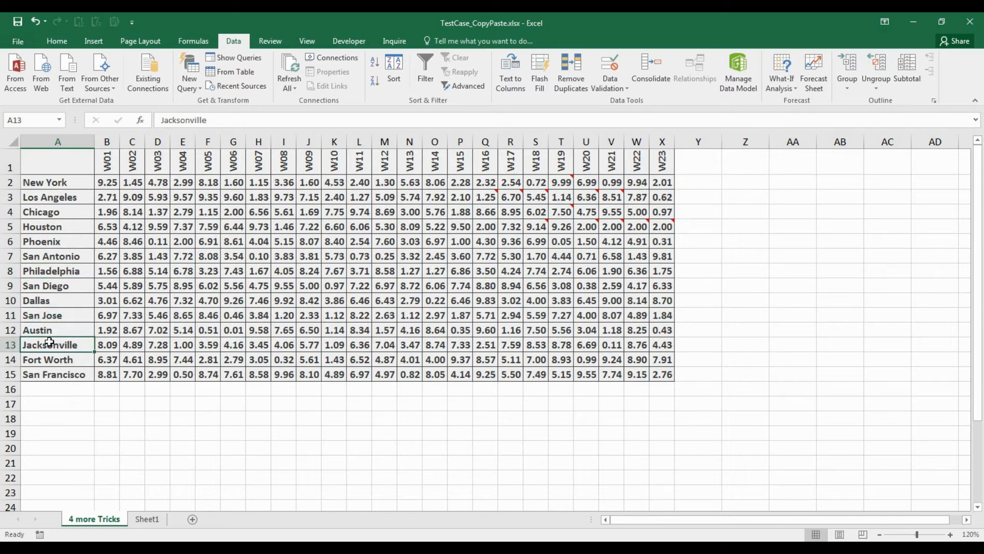
# - Copy A2 and paste special only its Validation onto the remaining city cells A3:A15
pyautogui.click(79, 180)
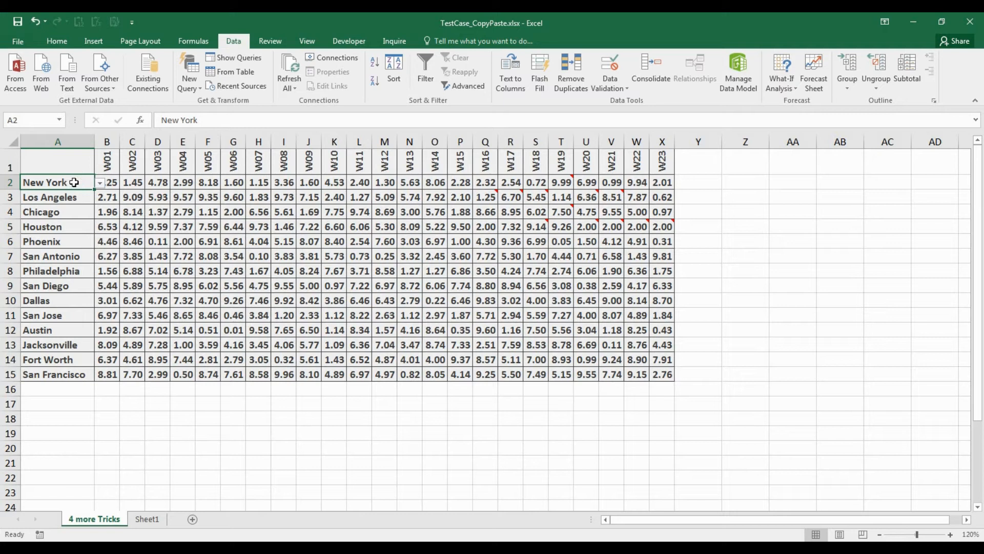
pyautogui.hotkey('ctrl', 'c')
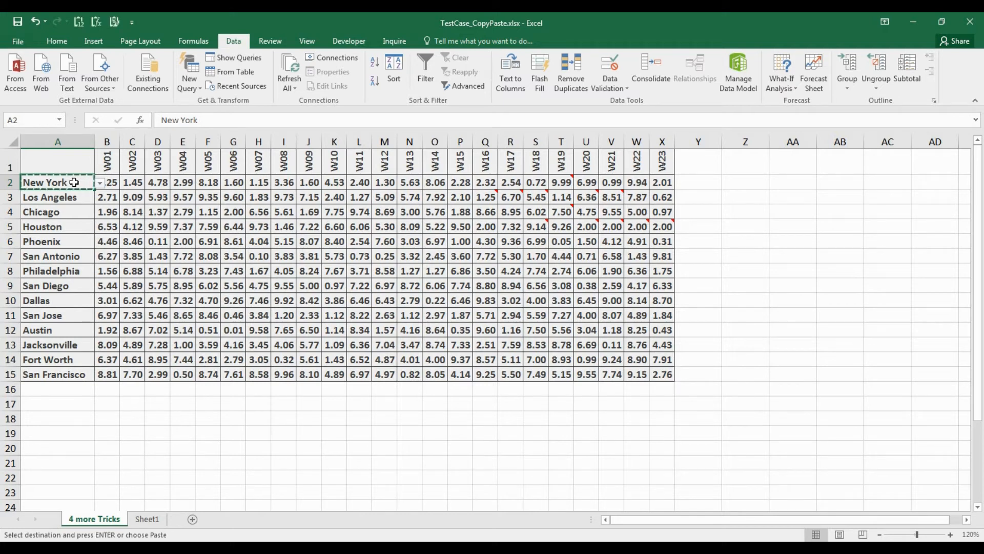
pyautogui.moveTo(74, 199); pyautogui.dragTo(71, 374)
pyautogui.rightClick(71, 374)
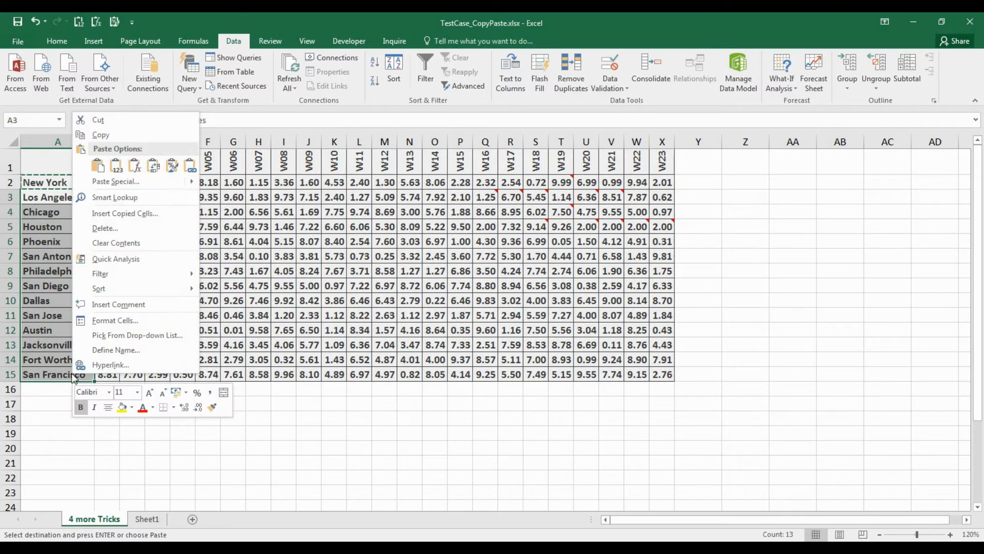
pyautogui.click(108, 182)
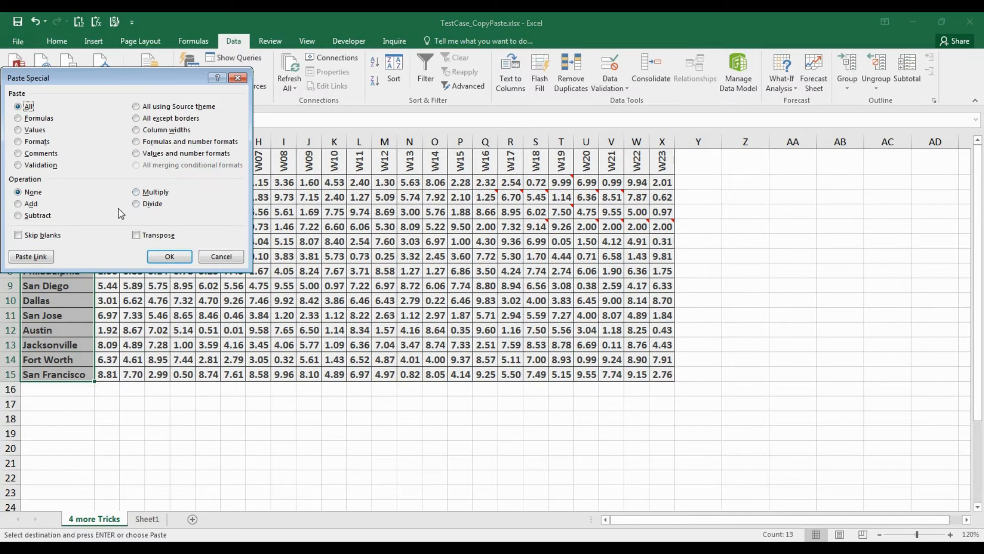
pyautogui.click(55, 164)
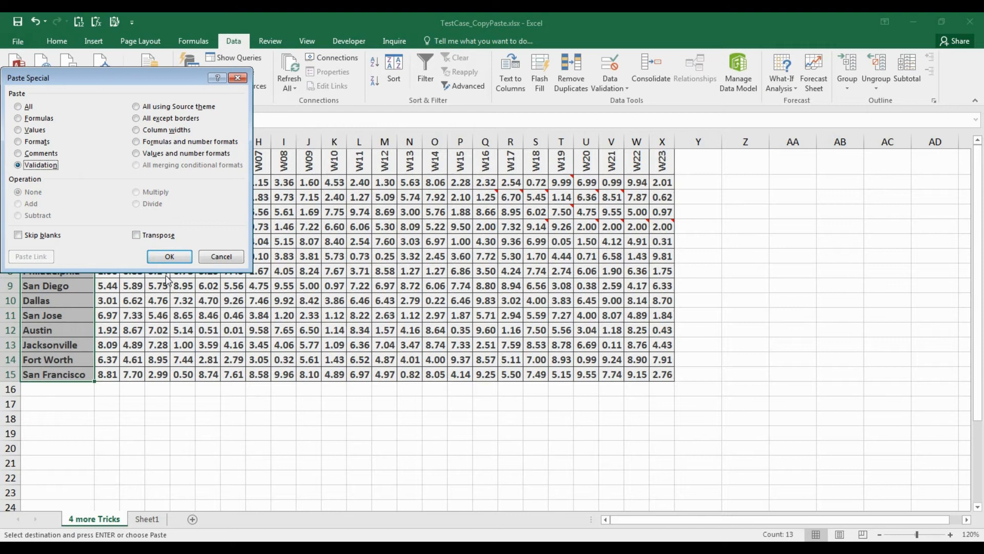
pyautogui.click(172, 257)
# - Check the dropdown lists in the Phoenix, San Diego and Jacksonville cells of column A
pyautogui.click(75, 241)
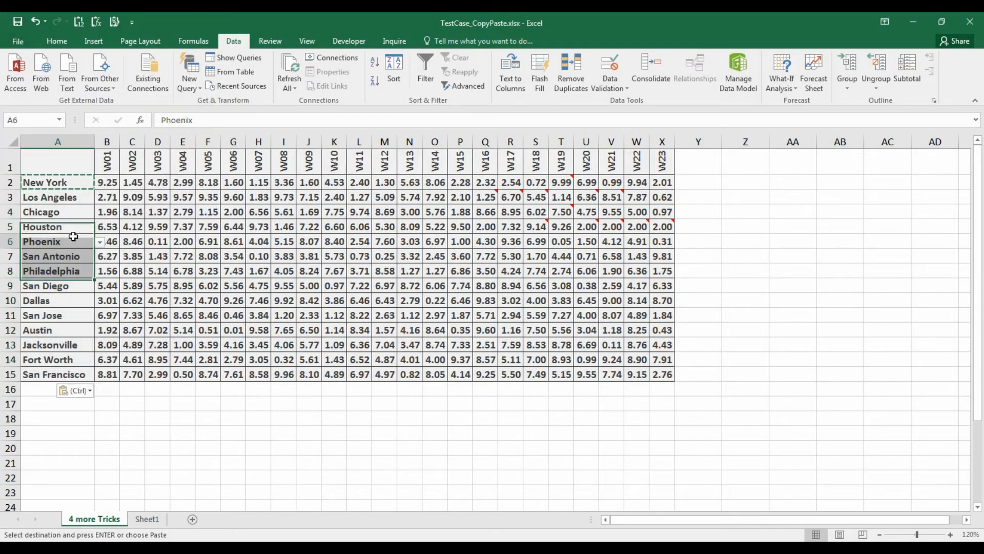
pyautogui.click(100, 242)
pyautogui.click(100, 243)
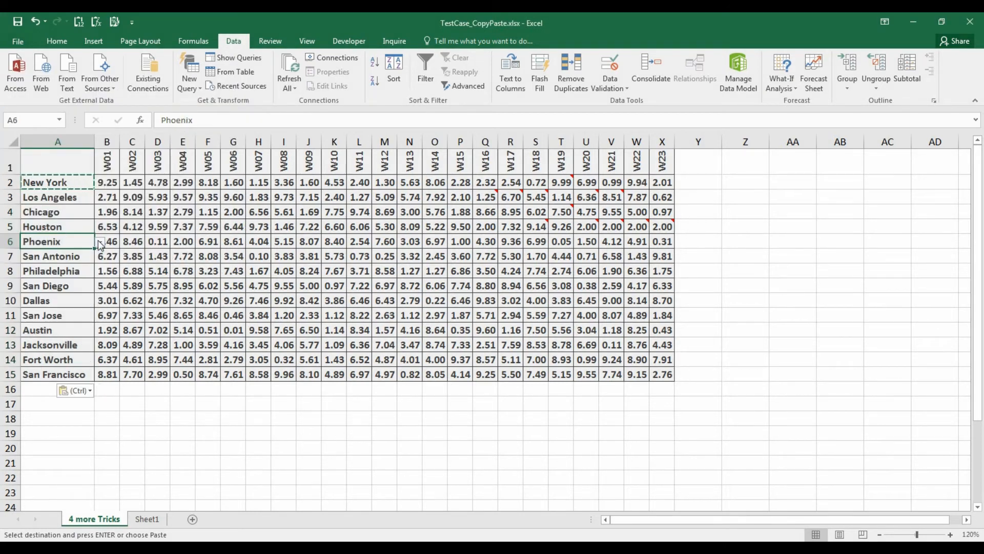
pyautogui.click(74, 286)
pyautogui.click(100, 287)
pyautogui.click(100, 288)
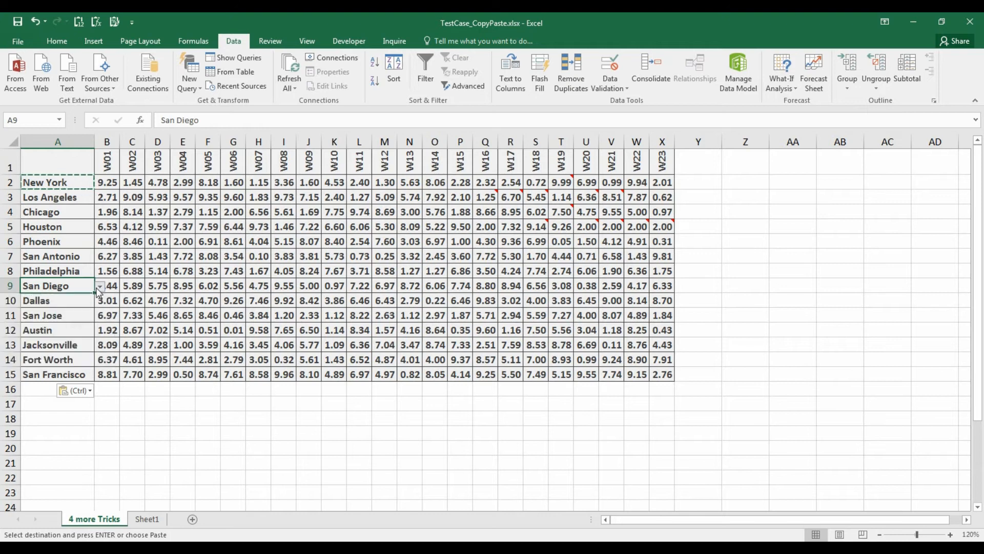
pyautogui.click(74, 342)
pyautogui.click(100, 346)
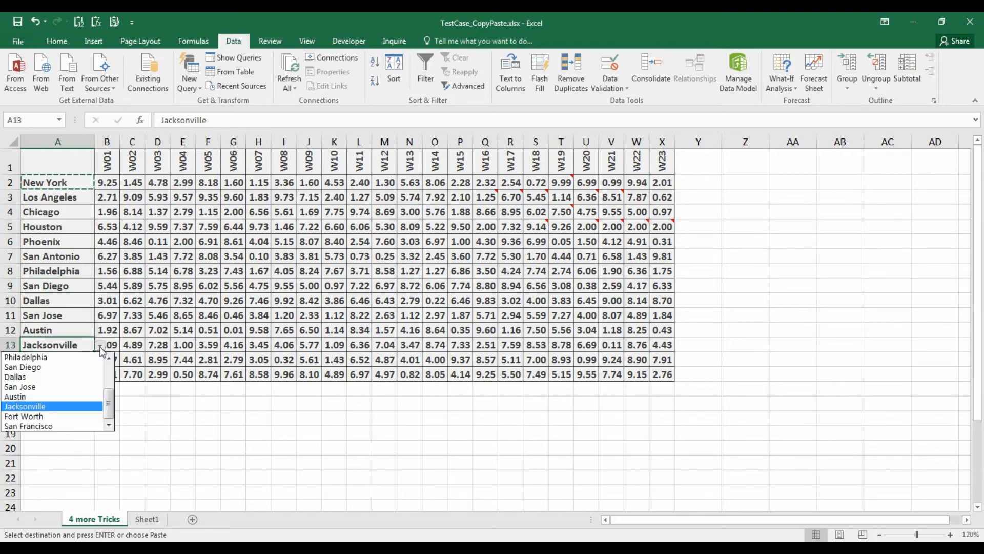
pyautogui.click(100, 347)
pyautogui.click(78, 269)
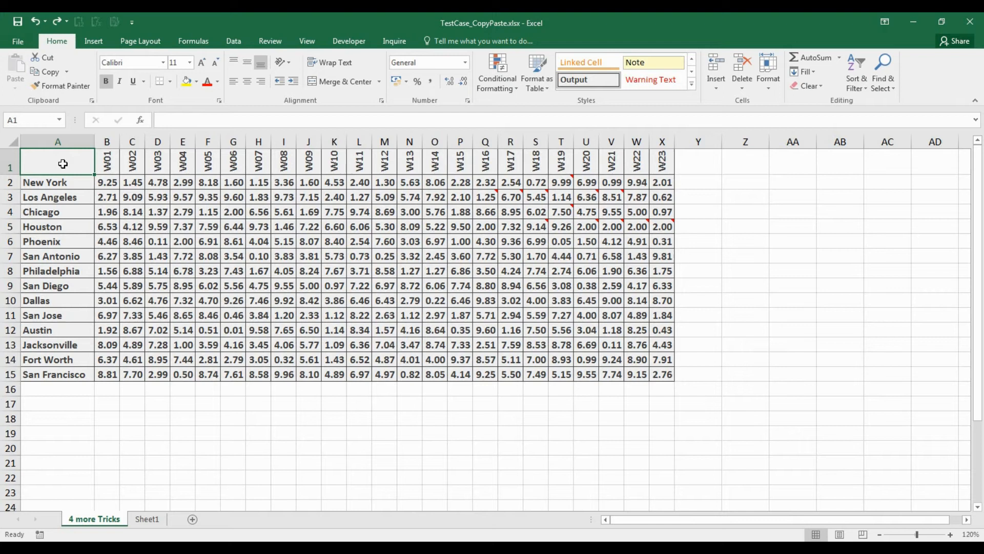
# - Fill cell C3 with yellow and copy its formatting to E5 using Format Painter
pyautogui.click(131, 196)
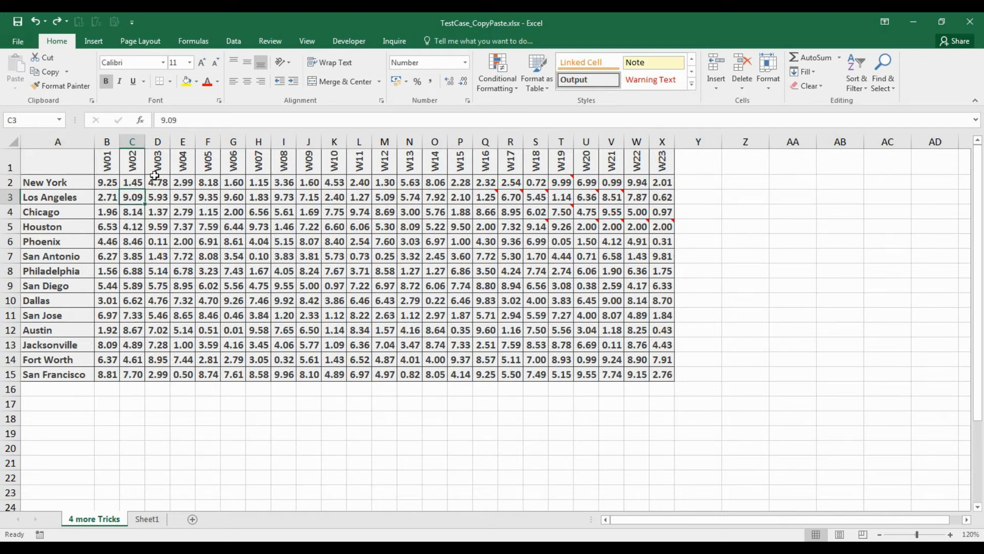
pyautogui.click(188, 83)
pyautogui.click(77, 89)
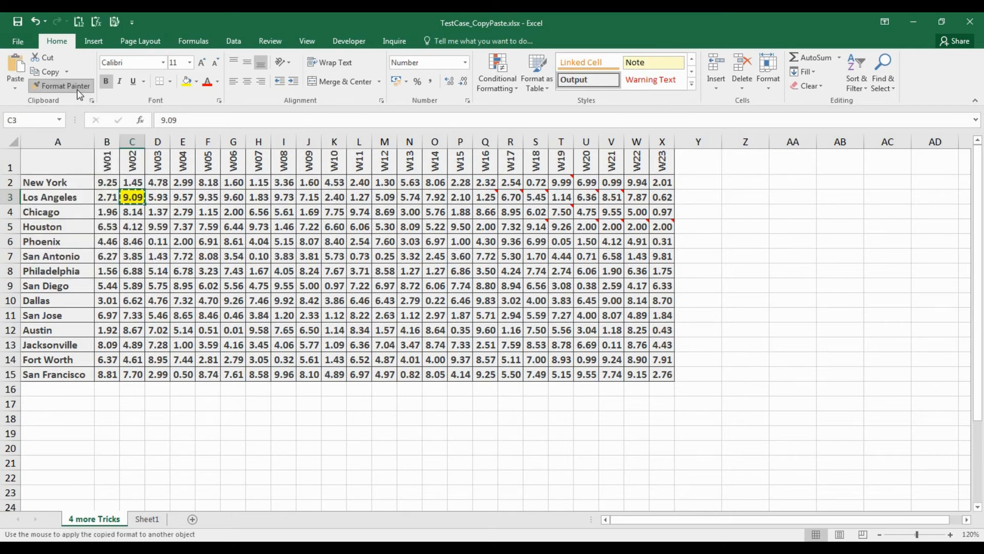
pyautogui.click(181, 227)
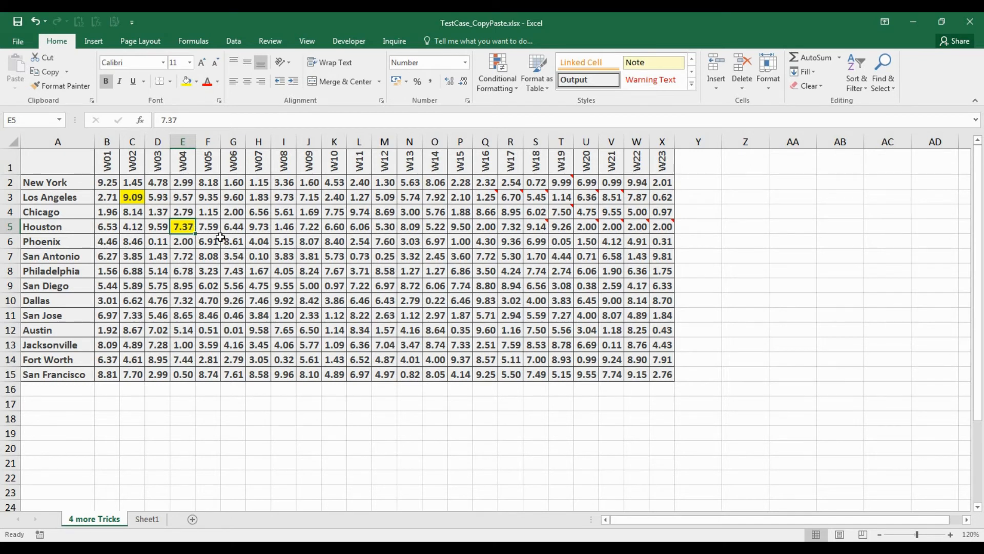
pyautogui.click(233, 255)
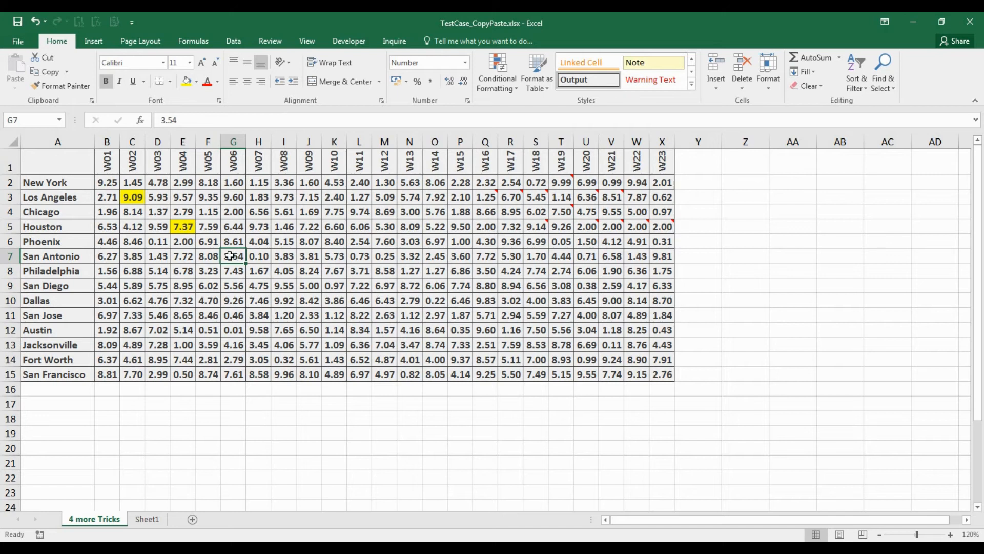
# - Keep Format Painter active from E5 to copy its formatting onto G7, H8, I9, H10, G11, F12, E13, F14 and I12
pyautogui.click(190, 230)
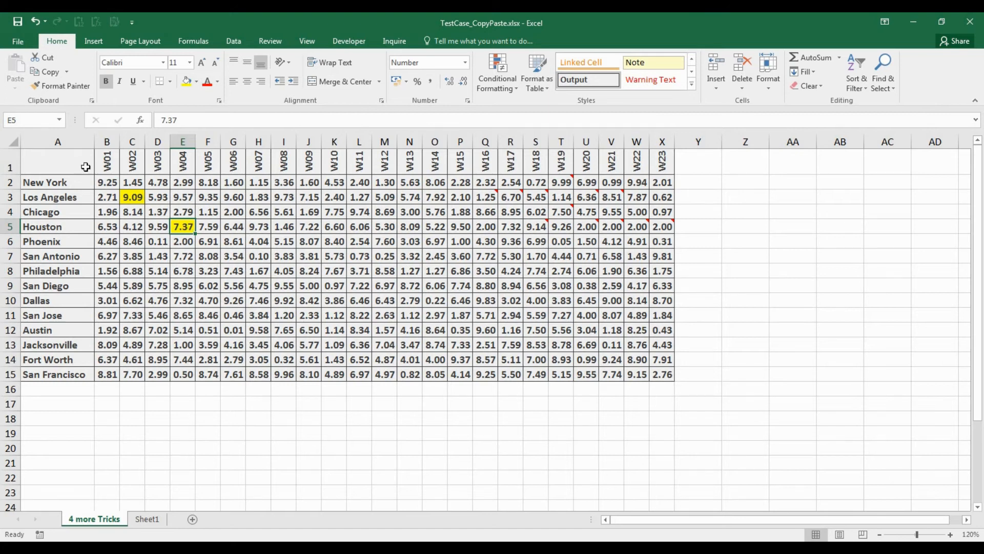
pyautogui.click(61, 88)
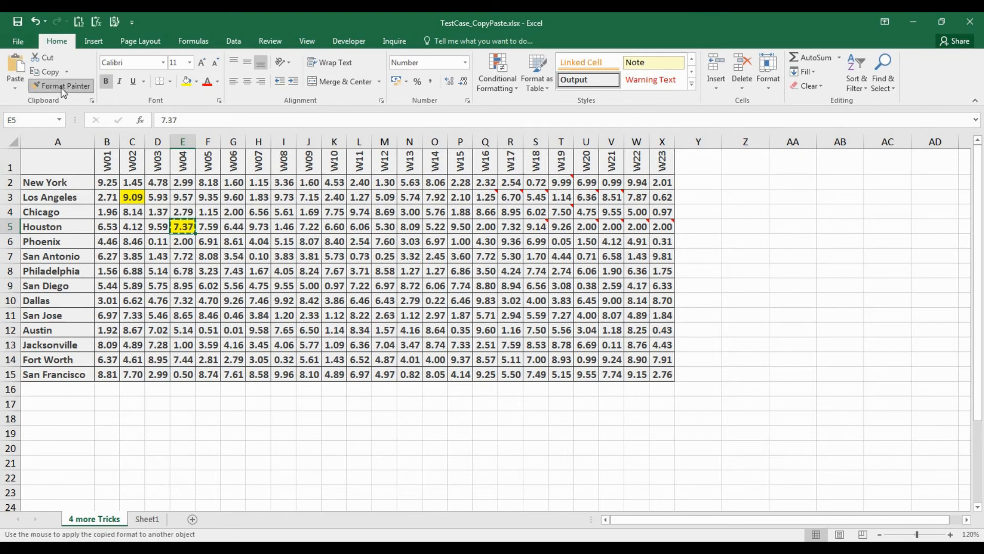
pyautogui.click(232, 256)
pyautogui.click(259, 272)
pyautogui.click(281, 286)
pyautogui.click(259, 300)
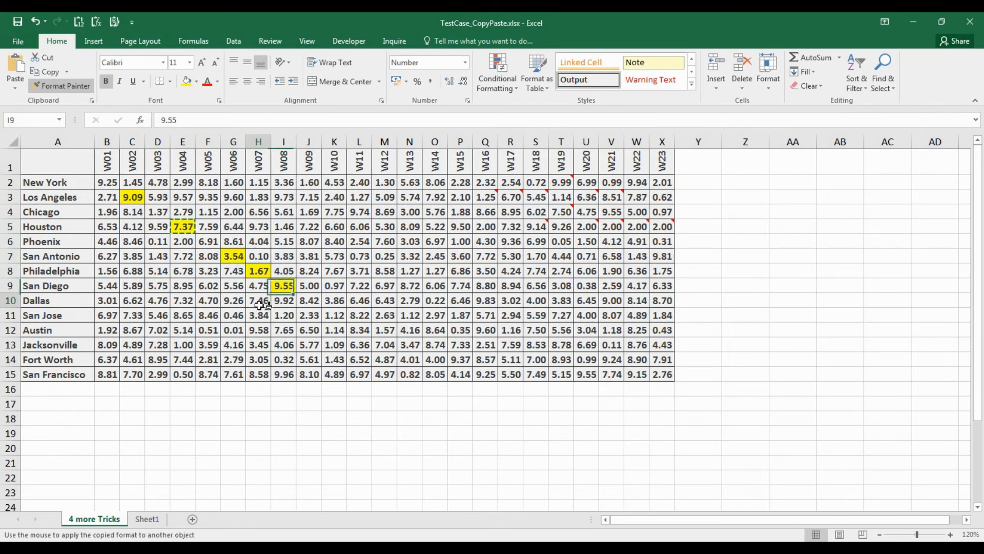
pyautogui.click(233, 315)
pyautogui.click(209, 331)
pyautogui.click(183, 344)
pyautogui.click(207, 360)
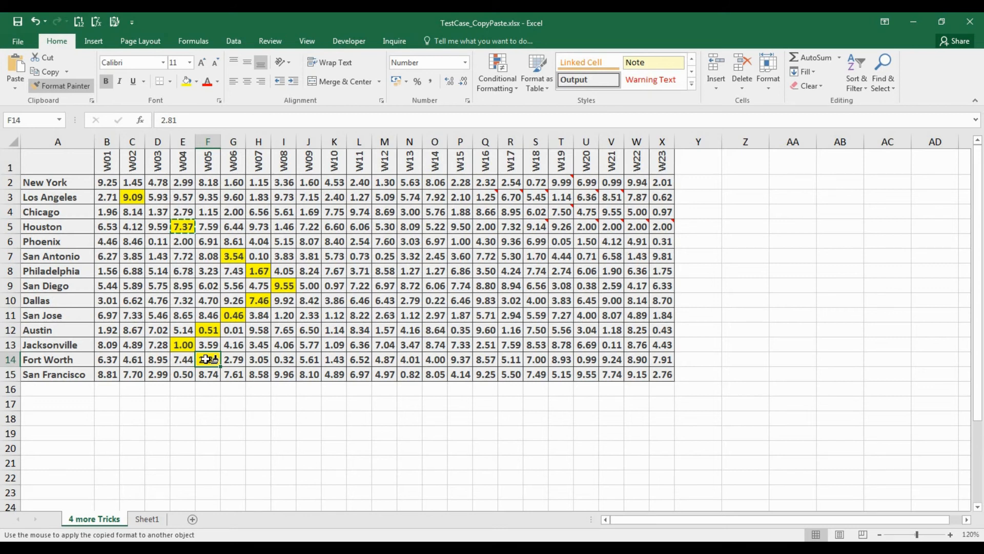
pyautogui.click(273, 332)
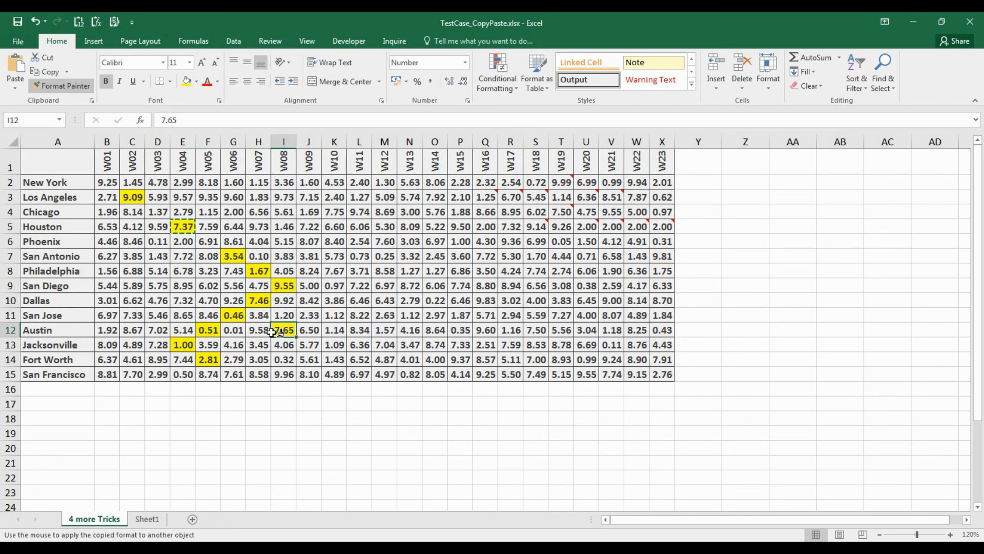
pyautogui.press('Escape')
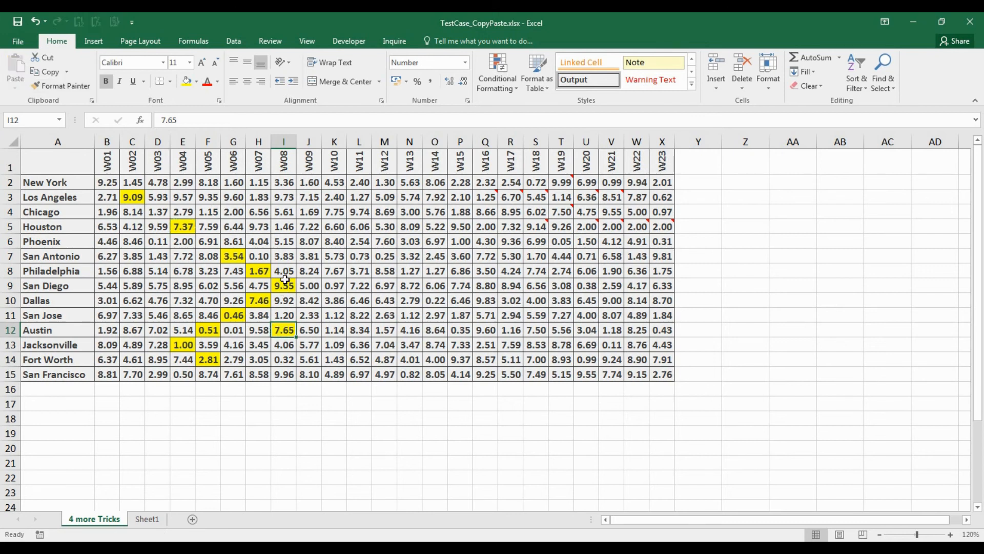
# - Copy I12 and paste special only its Formats onto K4, L5, M6, Q5, R8, P9, M11, O12 and M14 together
pyautogui.hotkey('ctrl', 'c')
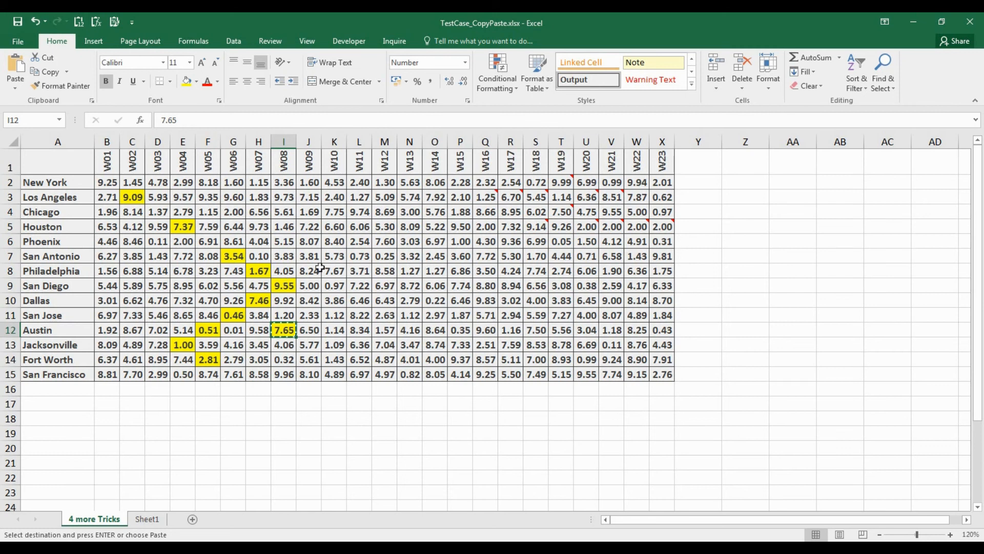
pyautogui.click(343, 210)
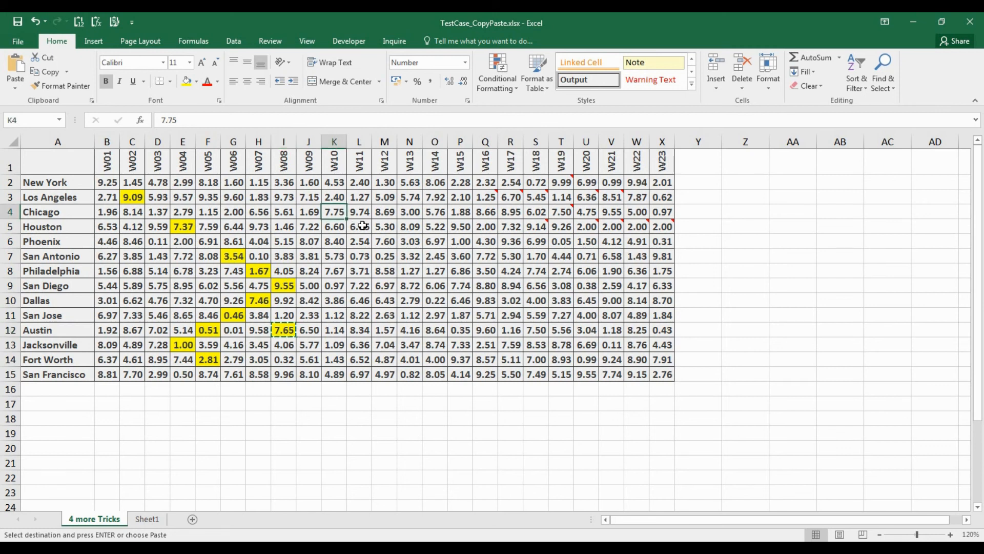
pyautogui.keyDown('ctrl'); pyautogui.click(362, 227); pyautogui.keyUp('ctrl')
pyautogui.keyDown('ctrl'); pyautogui.click(383, 241); pyautogui.keyUp('ctrl')
pyautogui.keyDown('ctrl'); pyautogui.click(476, 231); pyautogui.keyUp('ctrl')
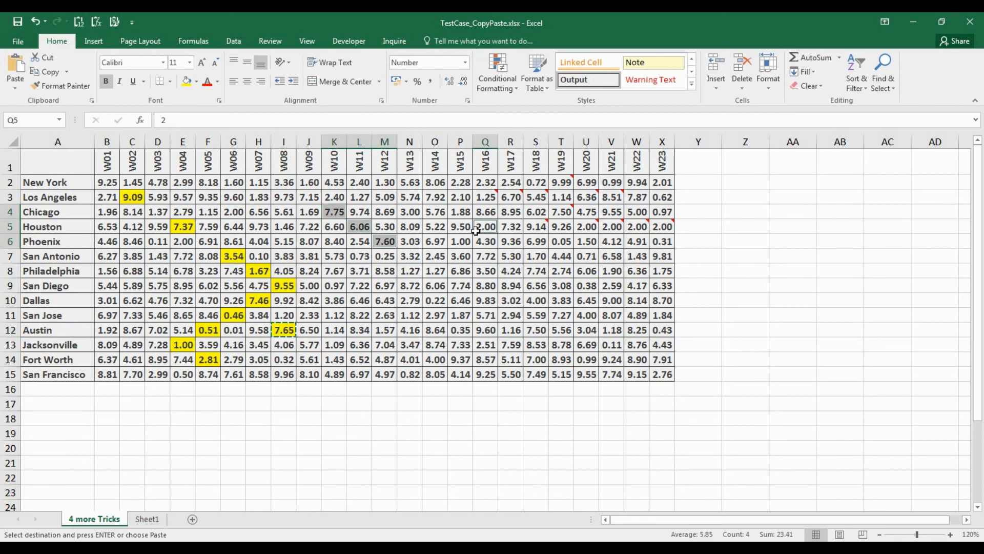
pyautogui.keyDown('ctrl'); pyautogui.click(507, 269); pyautogui.keyUp('ctrl')
pyautogui.keyDown('ctrl'); pyautogui.click(451, 285); pyautogui.keyUp('ctrl')
pyautogui.keyDown('ctrl'); pyautogui.click(382, 315); pyautogui.keyUp('ctrl')
pyautogui.keyDown('ctrl'); pyautogui.click(436, 330); pyautogui.keyUp('ctrl')
pyautogui.keyDown('ctrl'); pyautogui.click(381, 361); pyautogui.keyUp('ctrl')
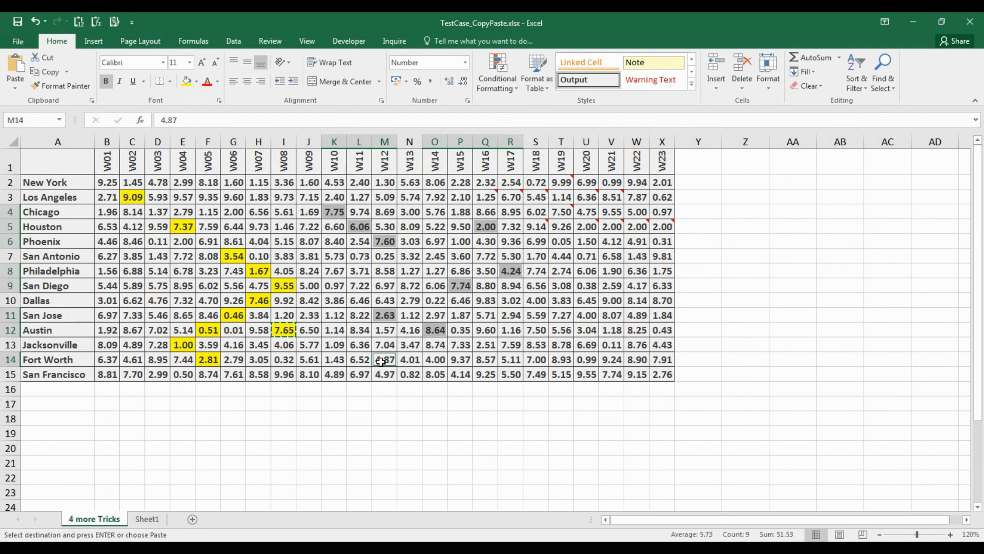
pyautogui.click(14, 87)
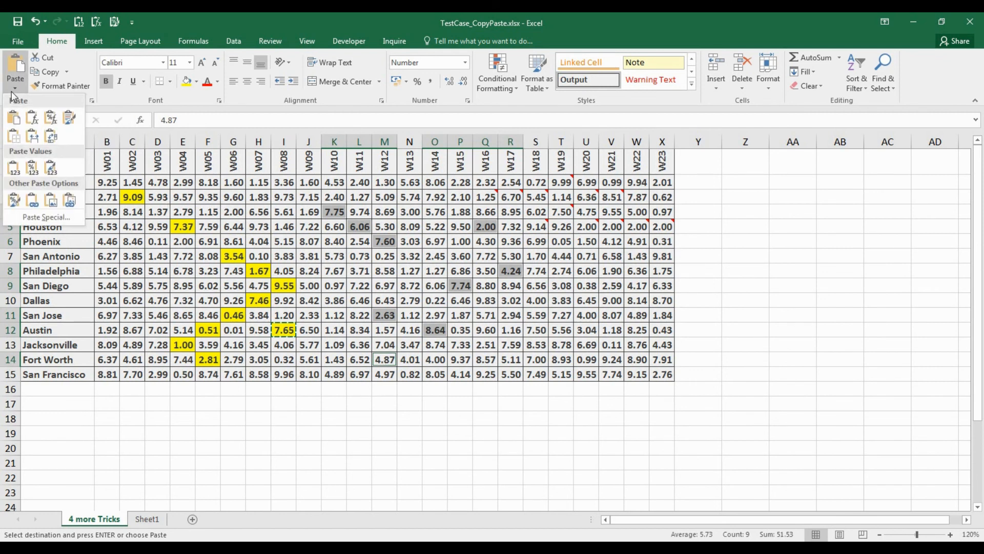
pyautogui.click(61, 223)
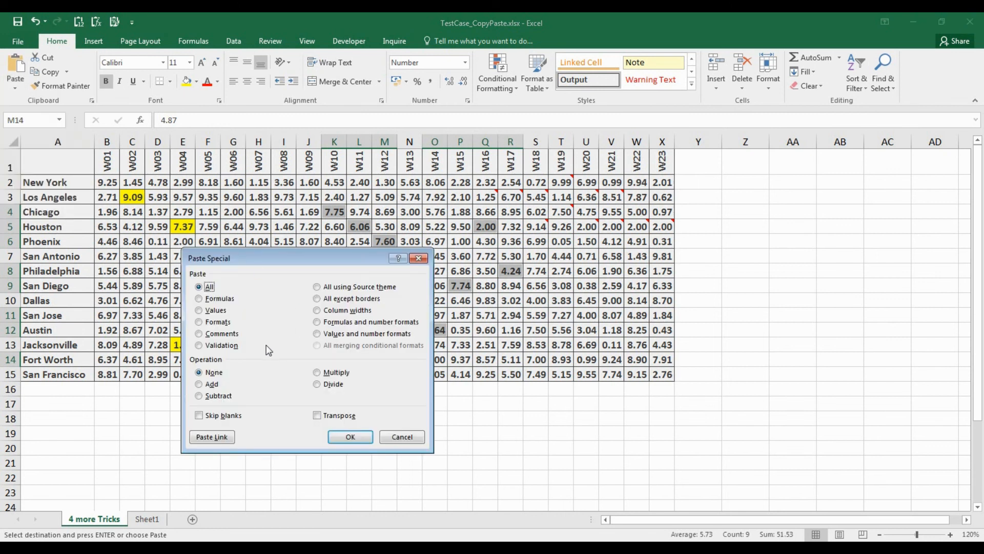
pyautogui.click(218, 322)
pyautogui.click(343, 437)
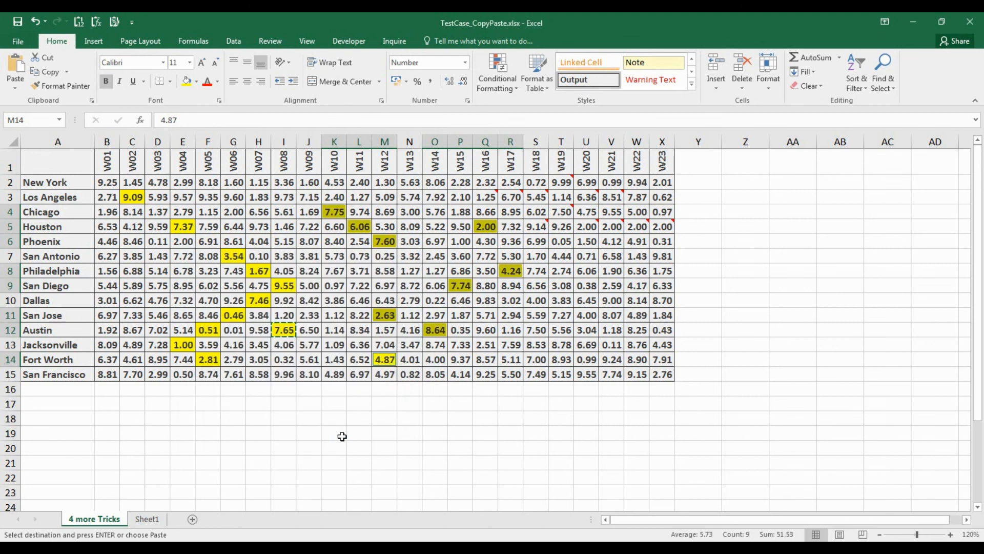